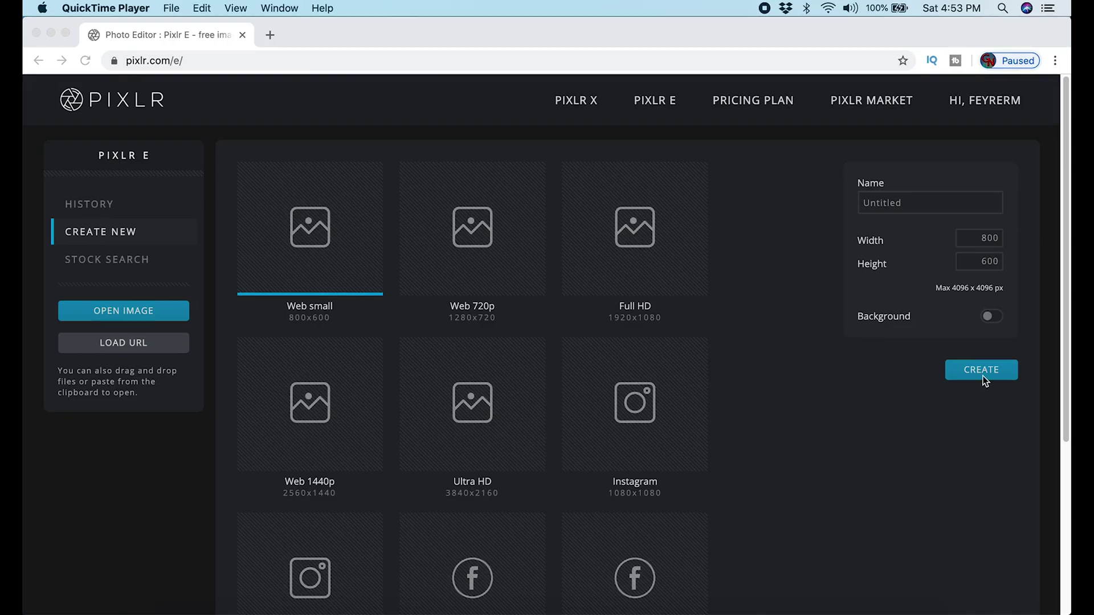
# Rename the new 800×600 Pixlr image from Untitled to 'widget image', leaving Background off.
pyautogui.click(913, 203)
pyautogui.click(910, 203)
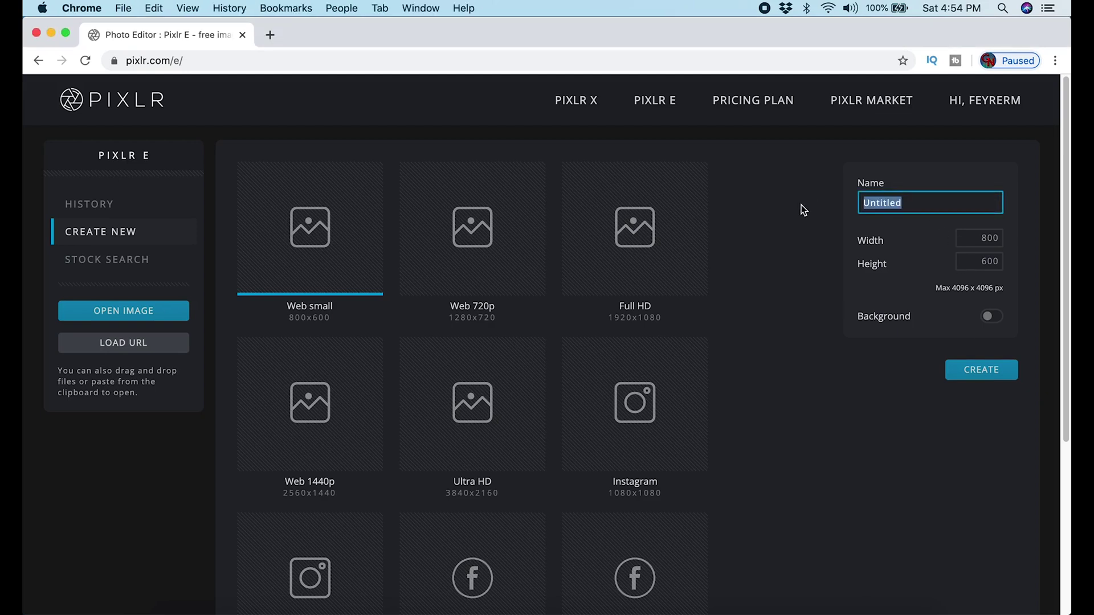
pyautogui.write('Wi')
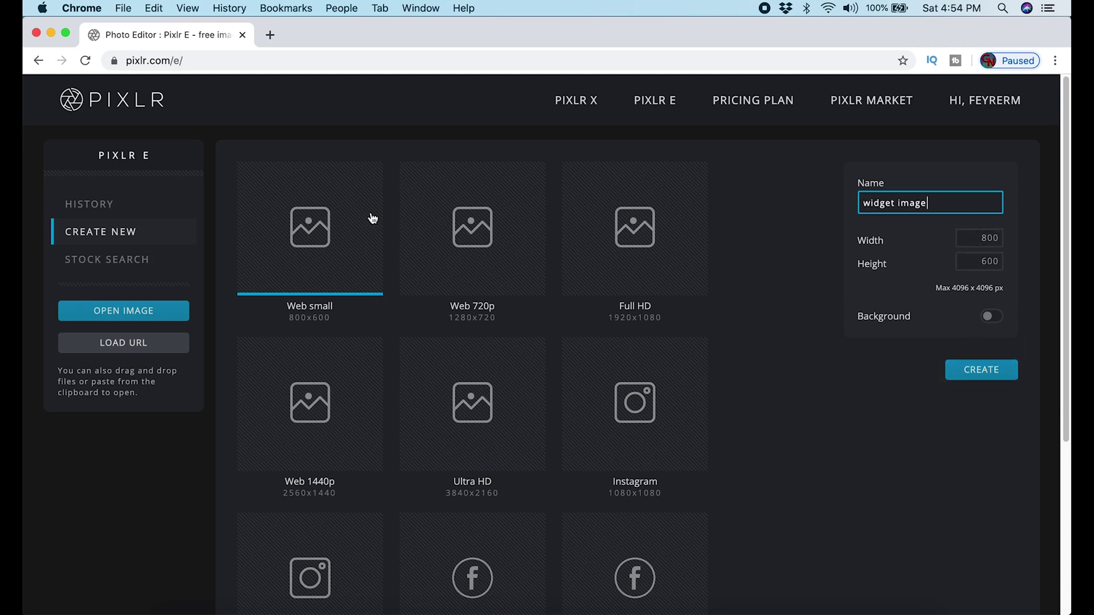
# Create the blank 800×600 canvas and add Widget image.png from the custom widgets folder as a layer.
pyautogui.click(985, 364)
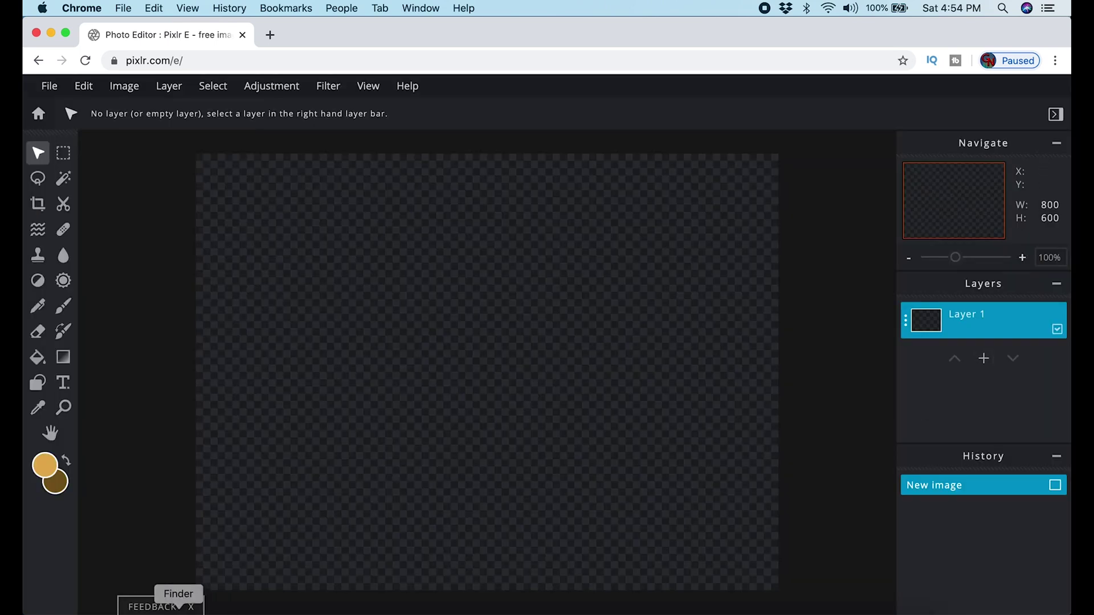
pyautogui.click(178, 606)
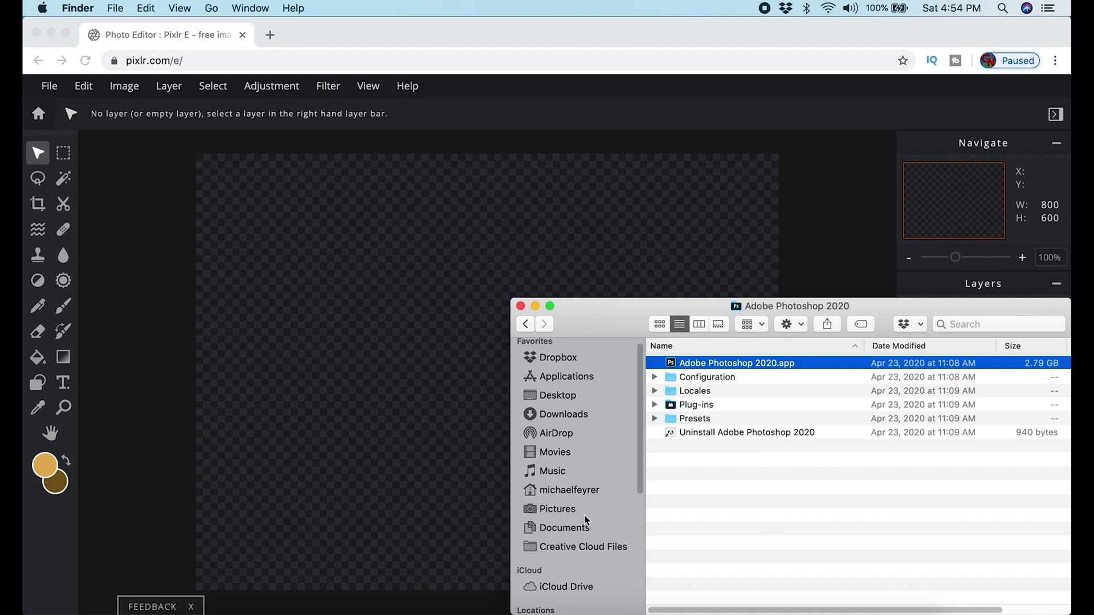
pyautogui.click(575, 530)
pyautogui.doubleClick(702, 364)
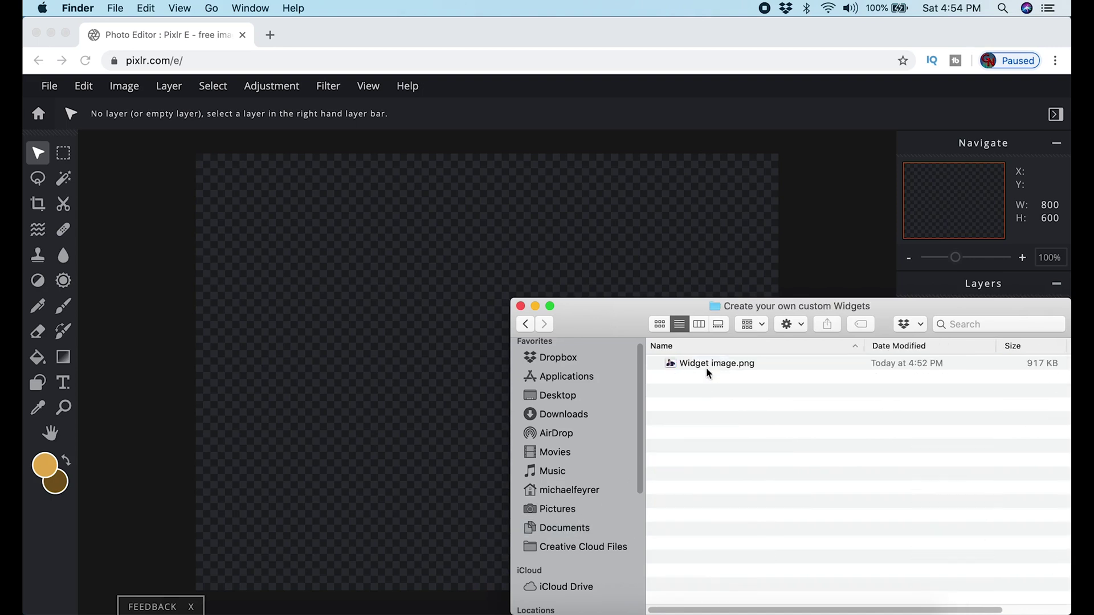
pyautogui.moveTo(726, 369); pyautogui.dragTo(618, 419)
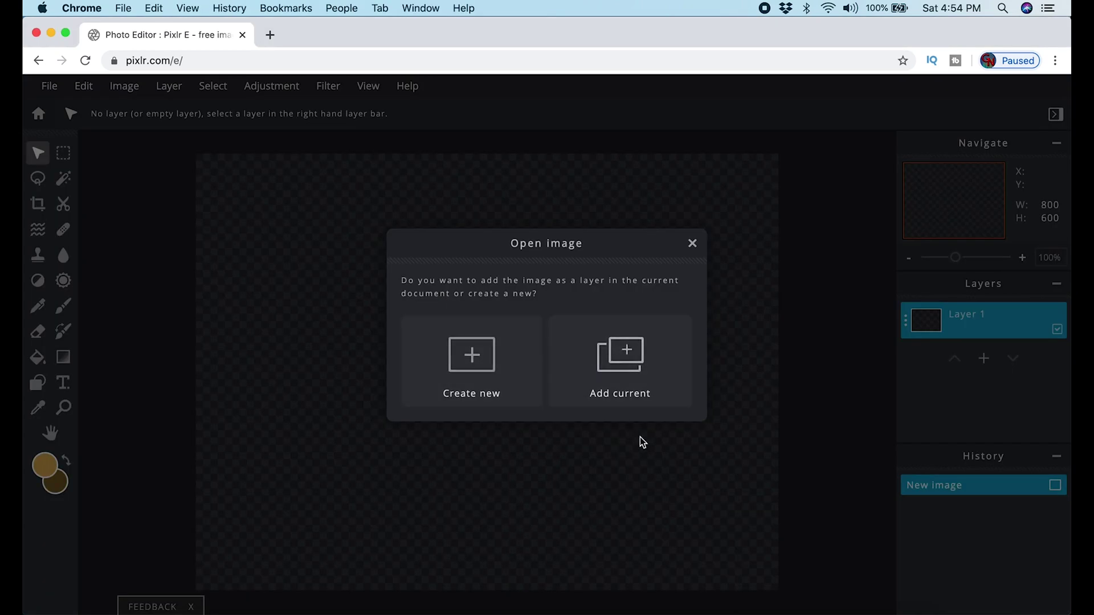
pyautogui.click(620, 365)
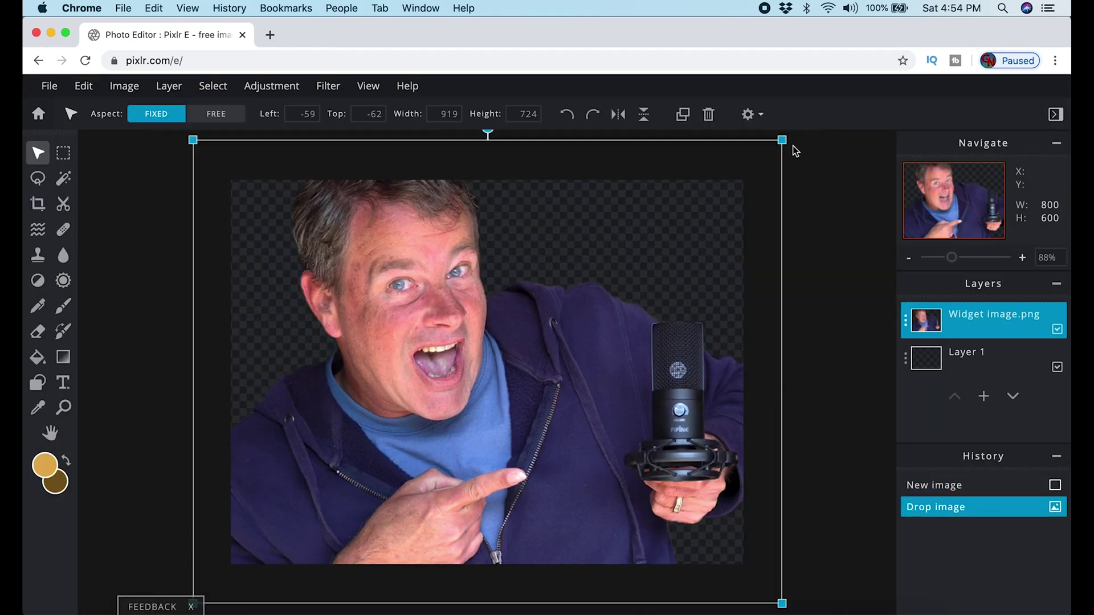
# Scale the Widget image.png layer to 759×598 at the canvas's left edge.
pyautogui.moveTo(784, 141); pyautogui.dragTo(716, 208)
pyautogui.moveTo(443, 413); pyautogui.dragTo(459, 376)
pyautogui.moveTo(734, 194); pyautogui.dragTo(645, 236)
pyautogui.click(530, 341)
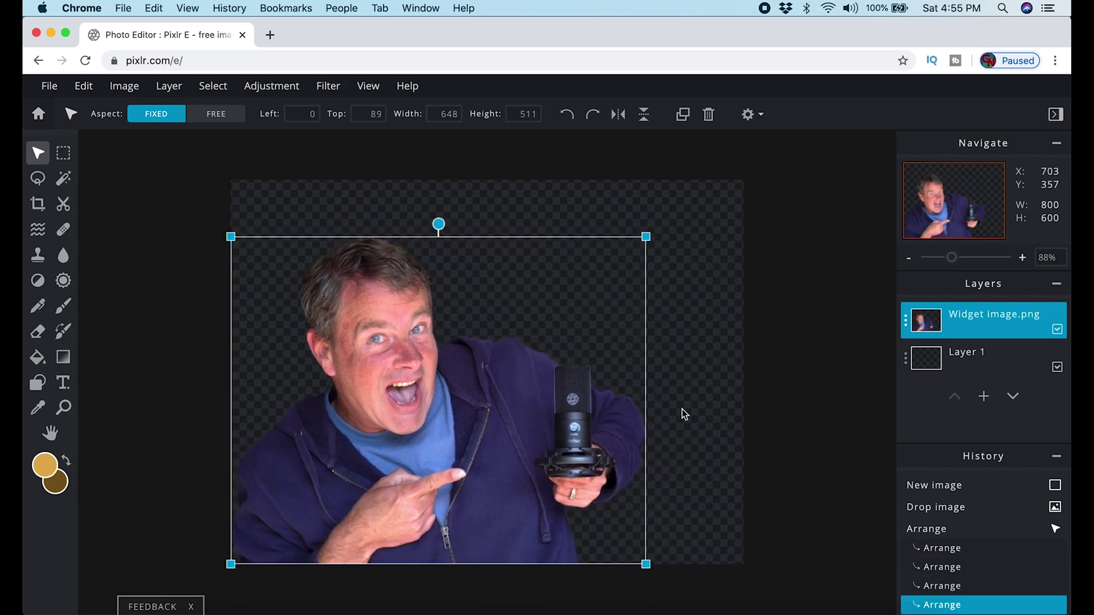
pyautogui.moveTo(646, 237); pyautogui.dragTo(719, 206)
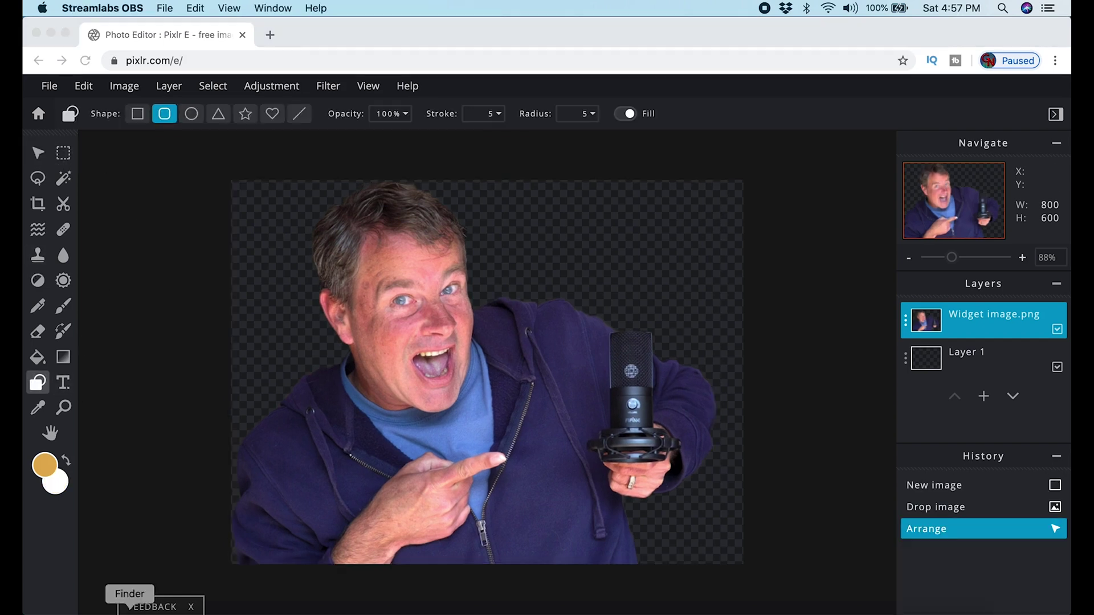
# Add colors.jpg from the WGOE folder as a layer and resize it into a strip across the canvas.
pyautogui.click(130, 611)
pyautogui.scroll(-2, 626, 541)
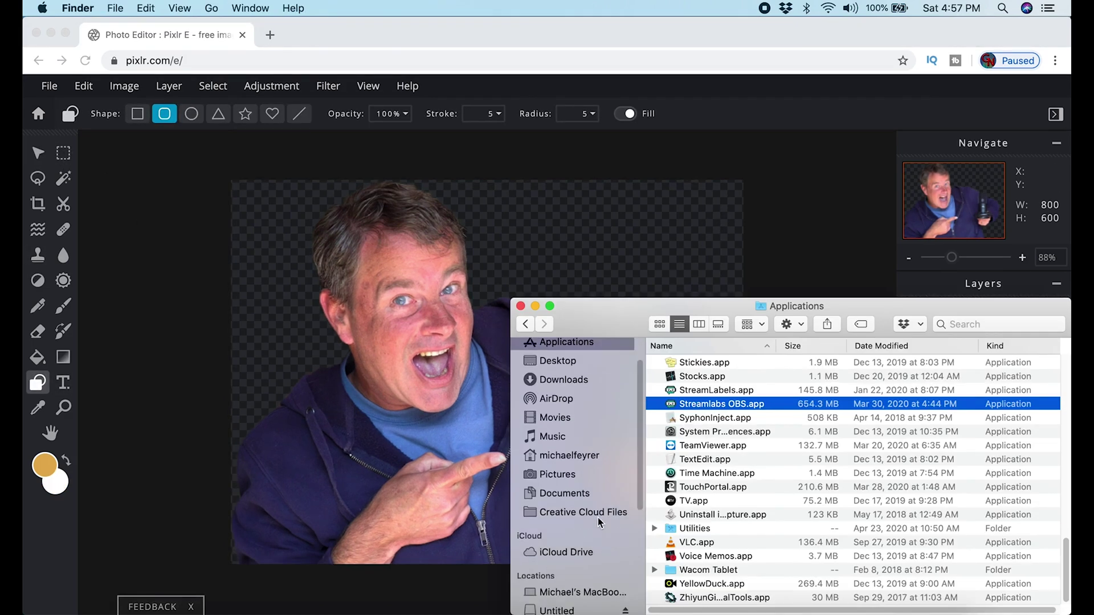
pyautogui.click(564, 493)
pyautogui.click(656, 364)
pyautogui.click(654, 404)
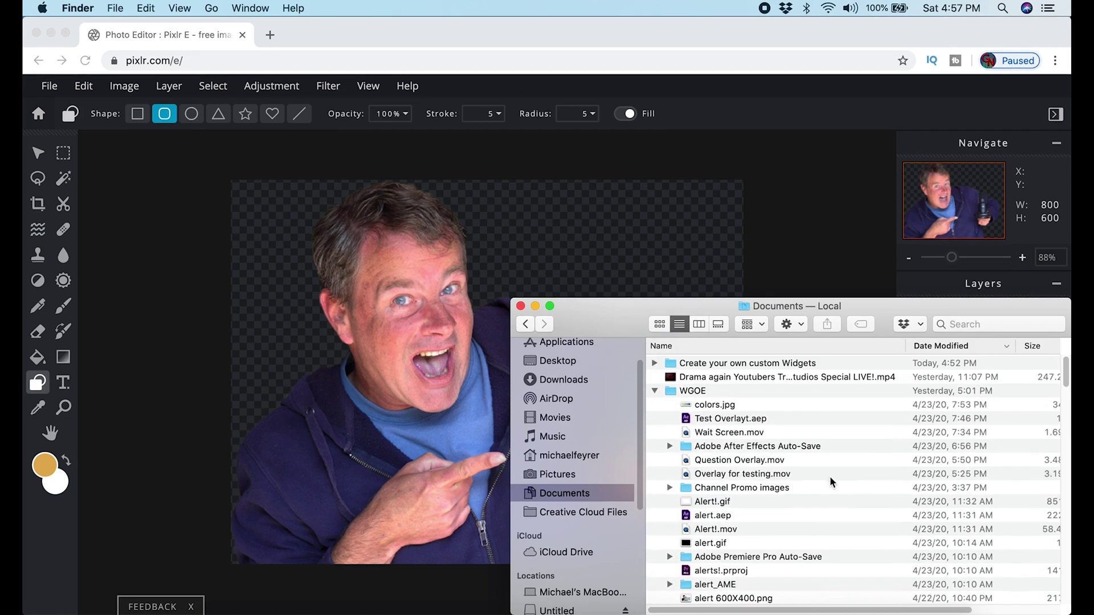
pyautogui.moveTo(826, 478); pyautogui.dragTo(527, 341)
pyautogui.click(627, 365)
pyautogui.moveTo(678, 385); pyautogui.dragTo(629, 402)
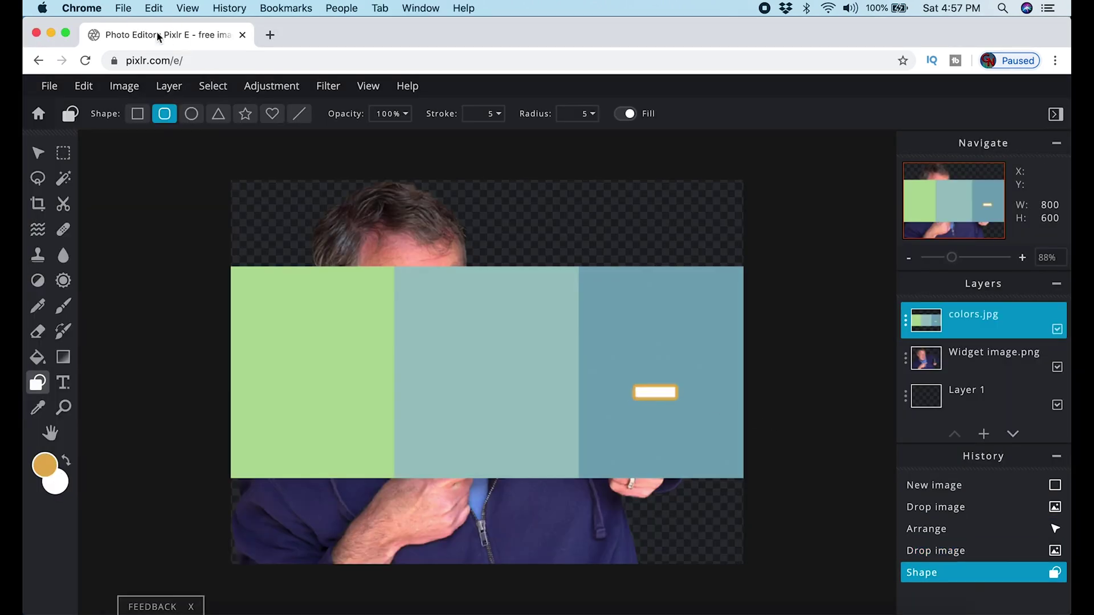
pyautogui.click(997, 557)
pyautogui.click(39, 161)
pyautogui.moveTo(285, 302); pyautogui.dragTo(560, 536)
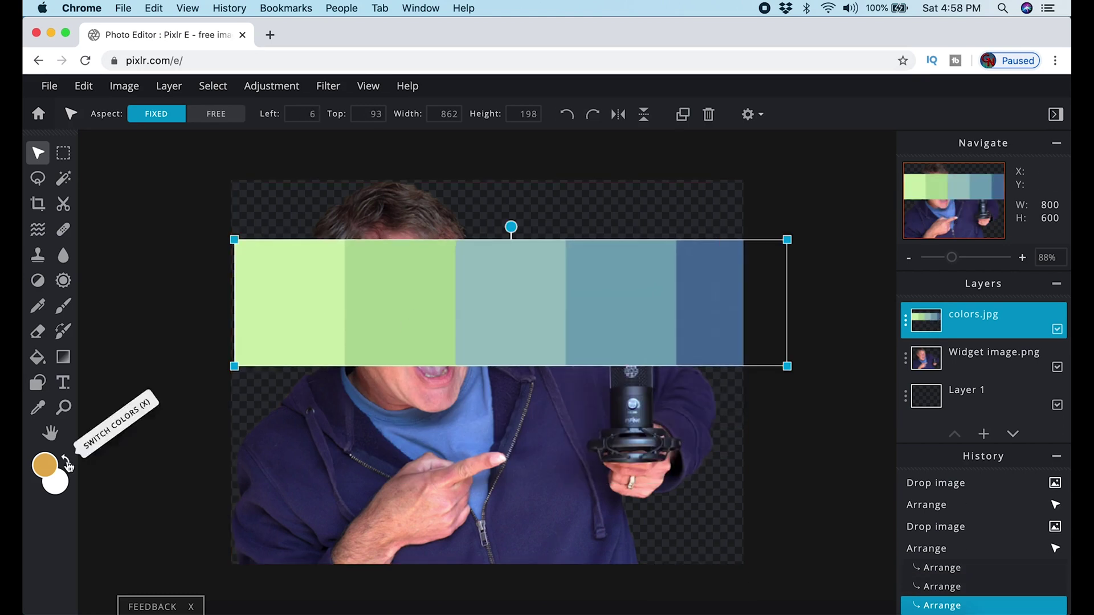
# Sample light green from colors.jpg as the foreground colour and teal as the background colour.
pyautogui.click(48, 466)
pyautogui.click(356, 349)
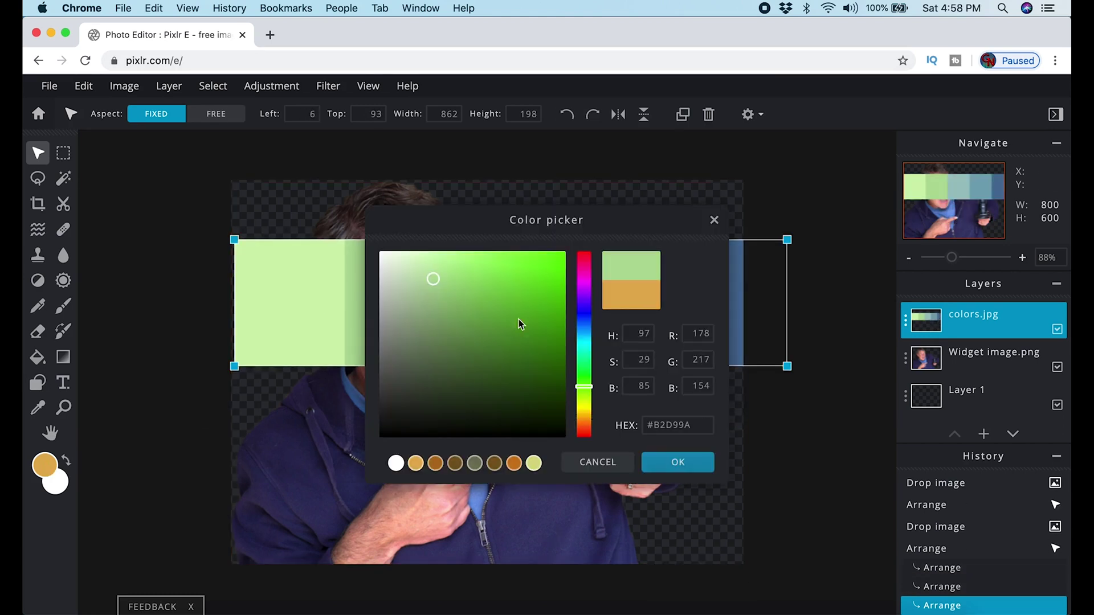
pyautogui.click(678, 462)
pyautogui.click(54, 482)
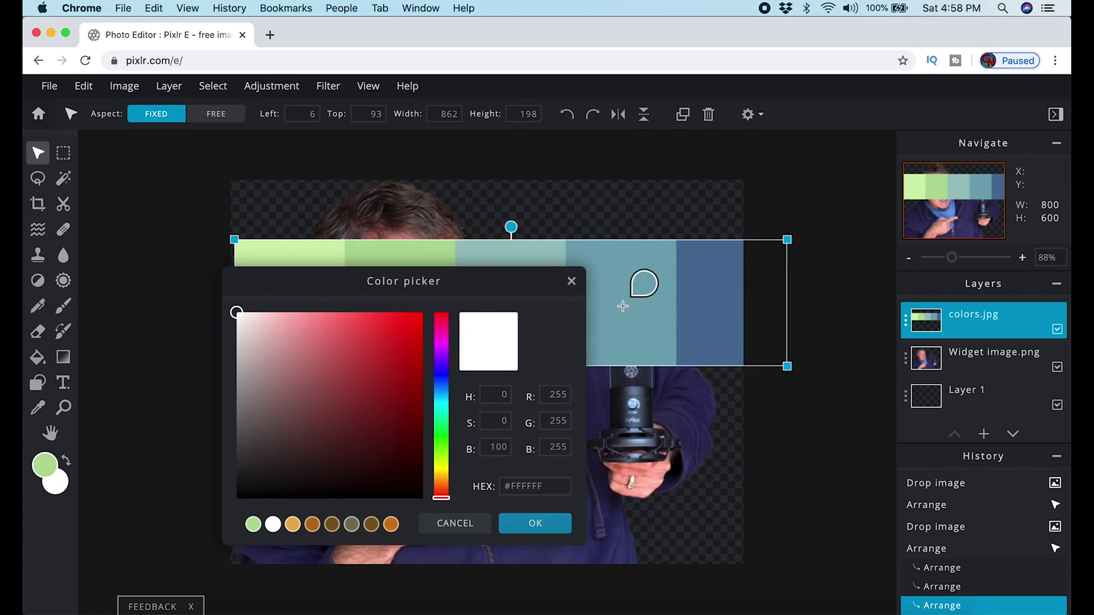
pyautogui.click(642, 286)
pyautogui.click(558, 523)
# Hide the colors.jpg layer and add a new empty Layer 4.
pyautogui.click(1057, 329)
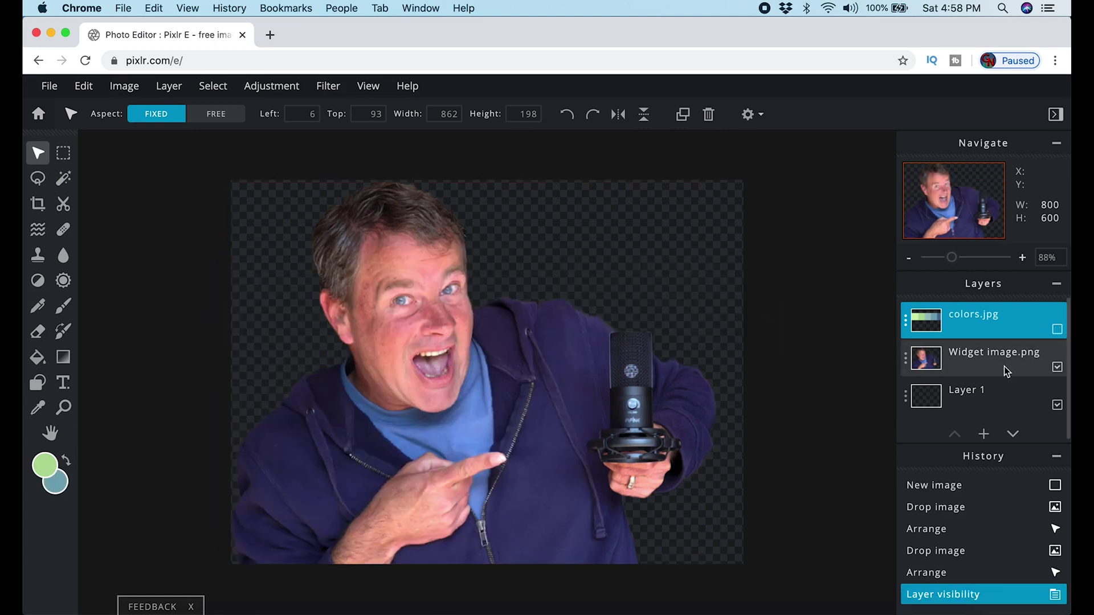
pyautogui.click(983, 434)
pyautogui.click(317, 411)
pyautogui.click(51, 382)
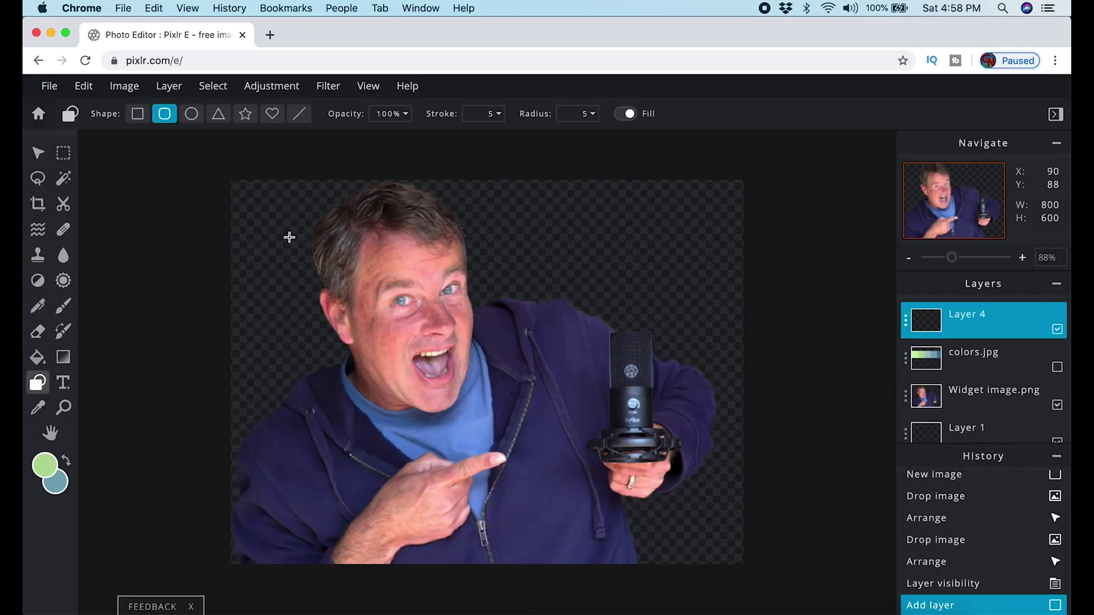
# Draw a teal rounded rectangle with stroke 10 and radius 25 beside the pointing hand.
pyautogui.moveTo(491, 260)
pyautogui.mouseDown()
pyautogui.moveTo(732, 428)
pyautogui.moveTo(747, 471)
pyautogui.moveTo(729, 471)
pyautogui.moveTo(735, 416)
pyautogui.moveTo(740, 427)
pyautogui.mouseUp()
pyautogui.click(584, 114)
pyautogui.click(499, 114)
pyautogui.moveTo(391, 138); pyautogui.dragTo(405, 140)
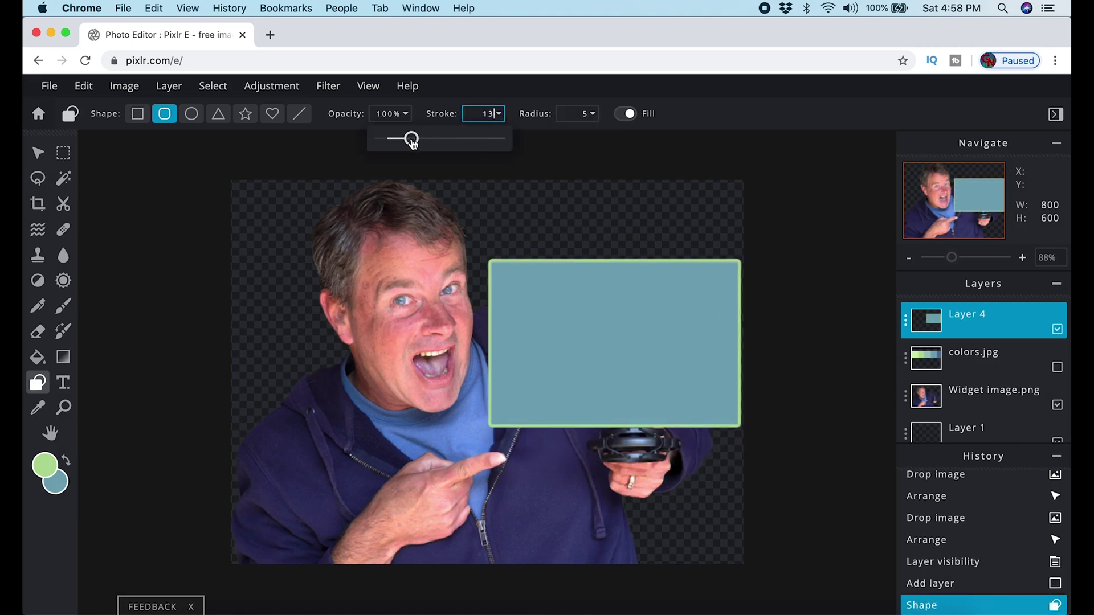
pyautogui.click(930, 584)
pyautogui.click(584, 113)
pyautogui.moveTo(474, 139); pyautogui.dragTo(505, 138)
pyautogui.moveTo(482, 315); pyautogui.dragTo(739, 499)
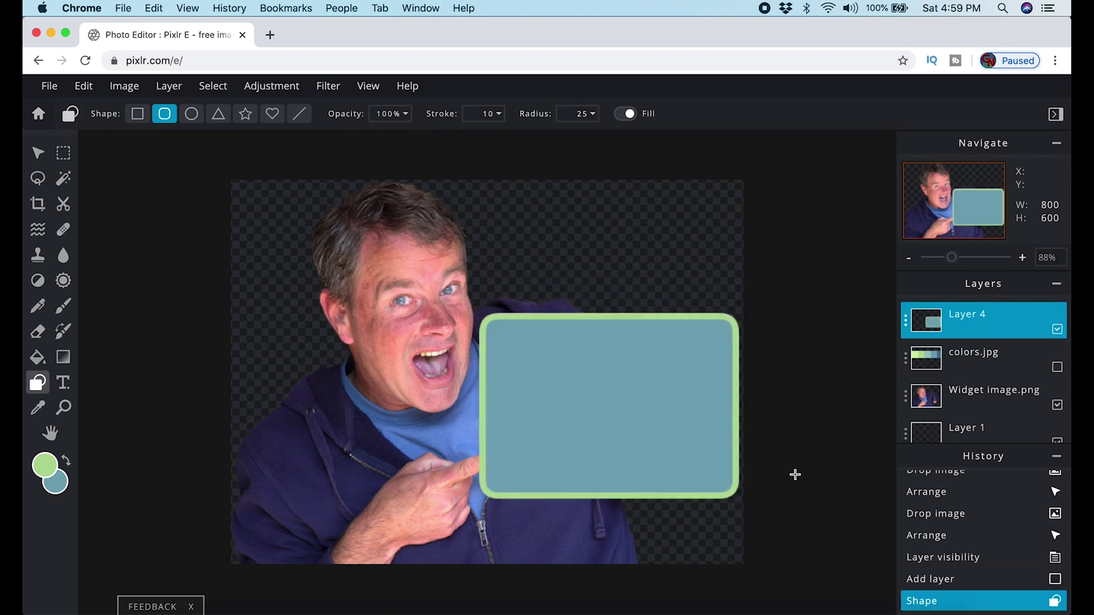
# Nudge the rectangle slightly down and move Layer 4 below colors.jpg.
pyautogui.press('v')
pyautogui.moveTo(592, 436); pyautogui.dragTo(590, 439)
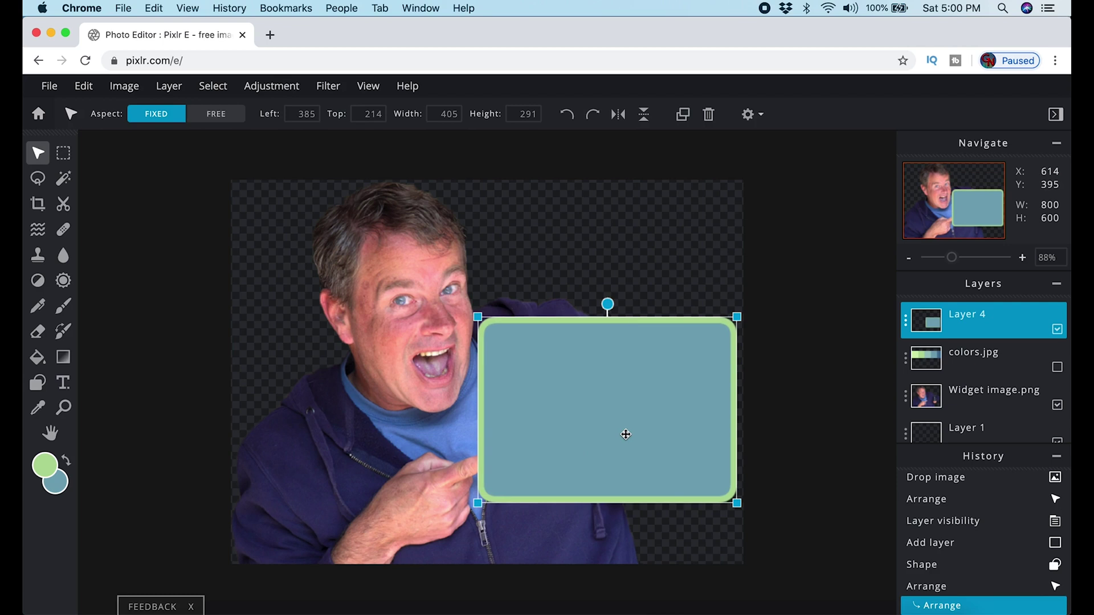
pyautogui.moveTo(984, 318); pyautogui.dragTo(984, 357)
pyautogui.click(515, 291)
pyautogui.click(972, 316)
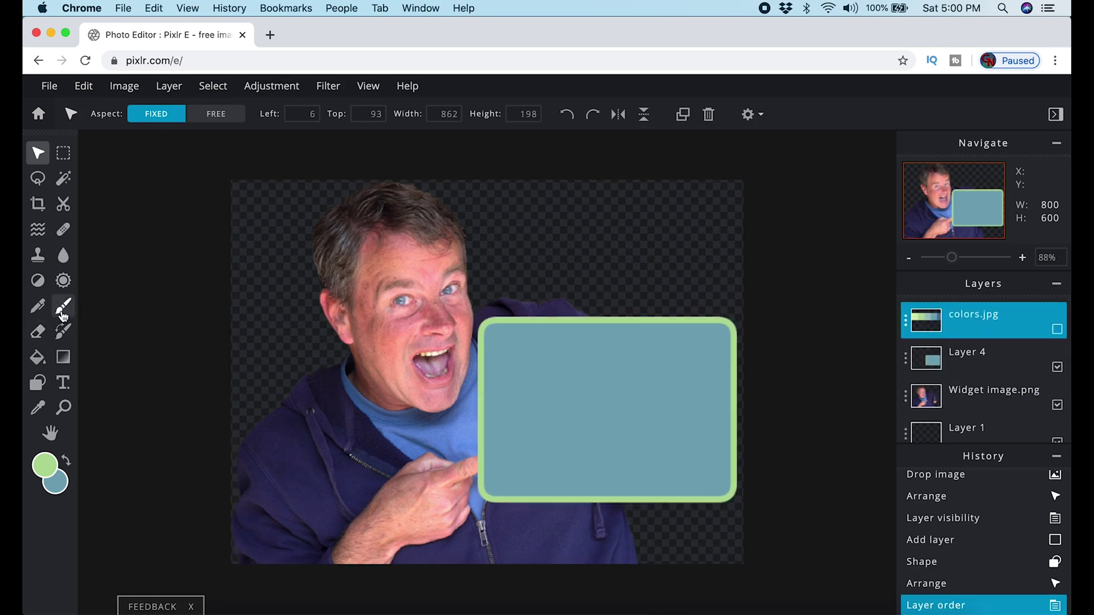
# Set the Cutout tool to brush mode with size 19 and a hard edge.
pyautogui.click(64, 204)
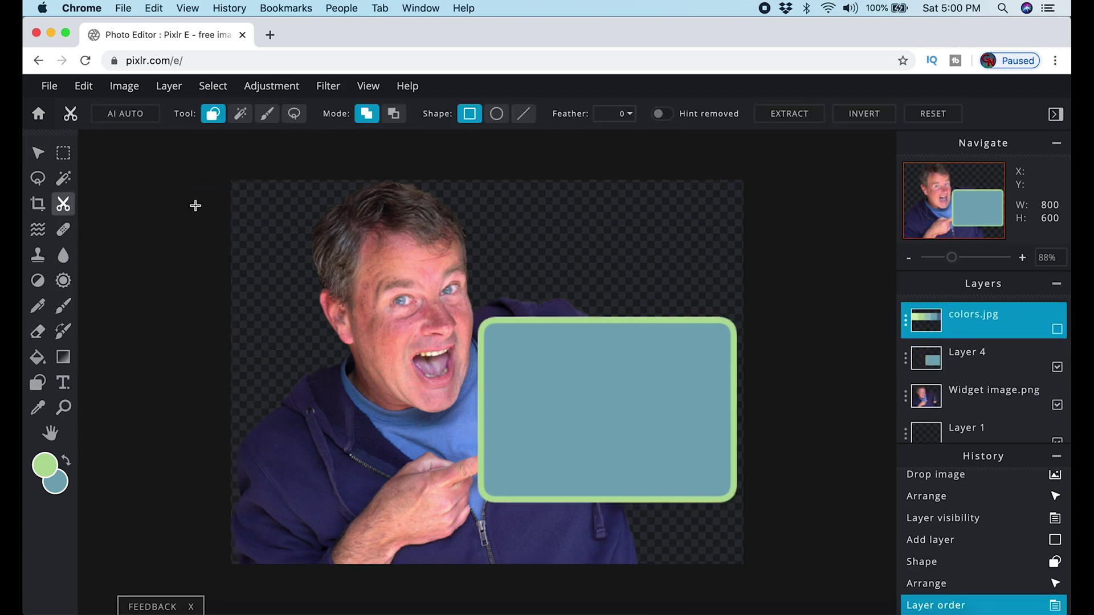
pyautogui.click(394, 114)
pyautogui.scroll(5, 523, 271)
pyautogui.click(267, 114)
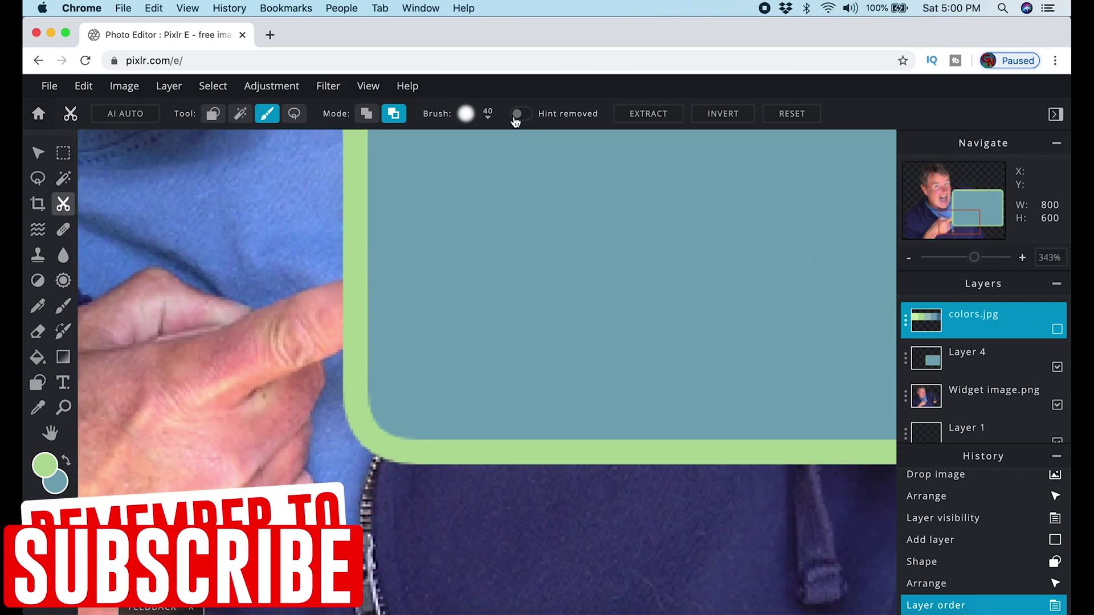
pyautogui.click(466, 114)
pyautogui.moveTo(507, 166); pyautogui.dragTo(479, 166)
pyautogui.moveTo(502, 205); pyautogui.dragTo(383, 263)
pyautogui.click(909, 371)
# Mask Layer 4 around the fingertip so it shows in front of the teal box.
pyautogui.click(359, 303)
pyautogui.moveTo(359, 303)
pyautogui.mouseDown()
pyautogui.moveTo(340, 323)
pyautogui.moveTo(382, 299)
pyautogui.moveTo(354, 314)
pyautogui.moveTo(435, 290)
pyautogui.moveTo(358, 322)
pyautogui.moveTo(352, 305)
pyautogui.moveTo(384, 298)
pyautogui.moveTo(413, 342)
pyautogui.moveTo(485, 283)
pyautogui.moveTo(450, 248)
pyautogui.moveTo(345, 254)
pyautogui.moveTo(407, 239)
pyautogui.moveTo(468, 267)
pyautogui.moveTo(401, 347)
pyautogui.moveTo(365, 366)
pyautogui.moveTo(431, 360)
pyautogui.moveTo(477, 311)
pyautogui.moveTo(469, 350)
pyautogui.moveTo(399, 347)
pyautogui.mouseUp()
pyautogui.click(367, 113)
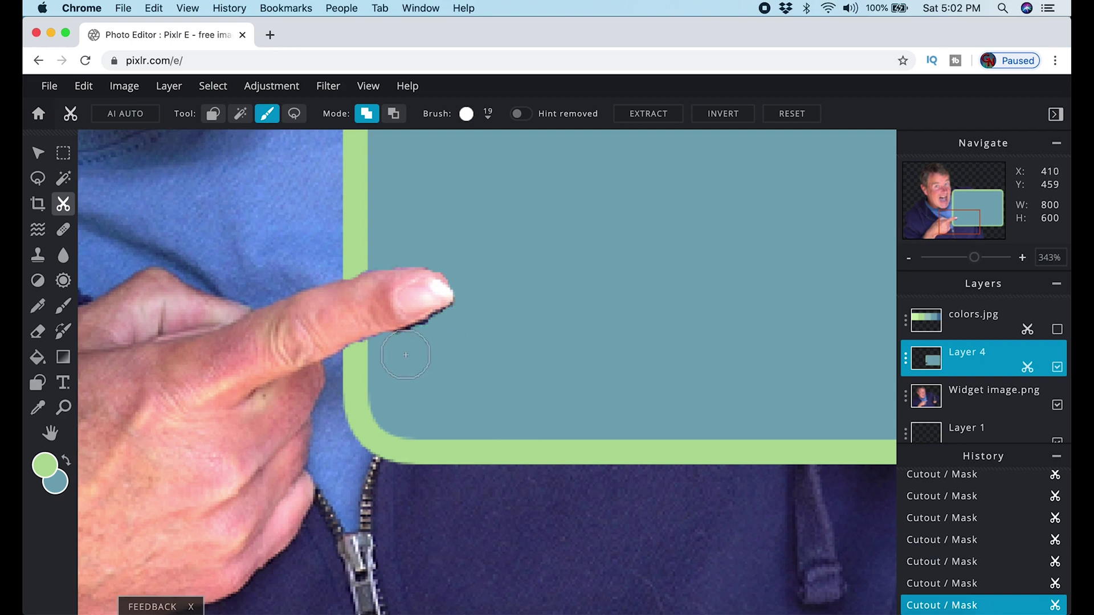
pyautogui.scroll(1, 473, 339)
pyautogui.scroll(-10, 484, 337)
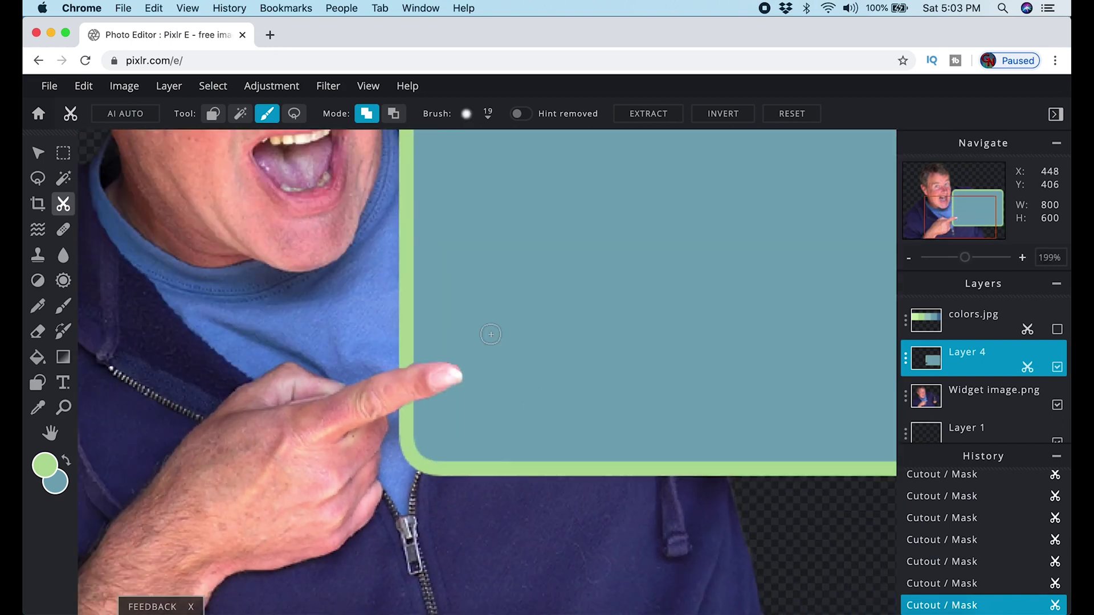
pyautogui.scroll(-2, 495, 351)
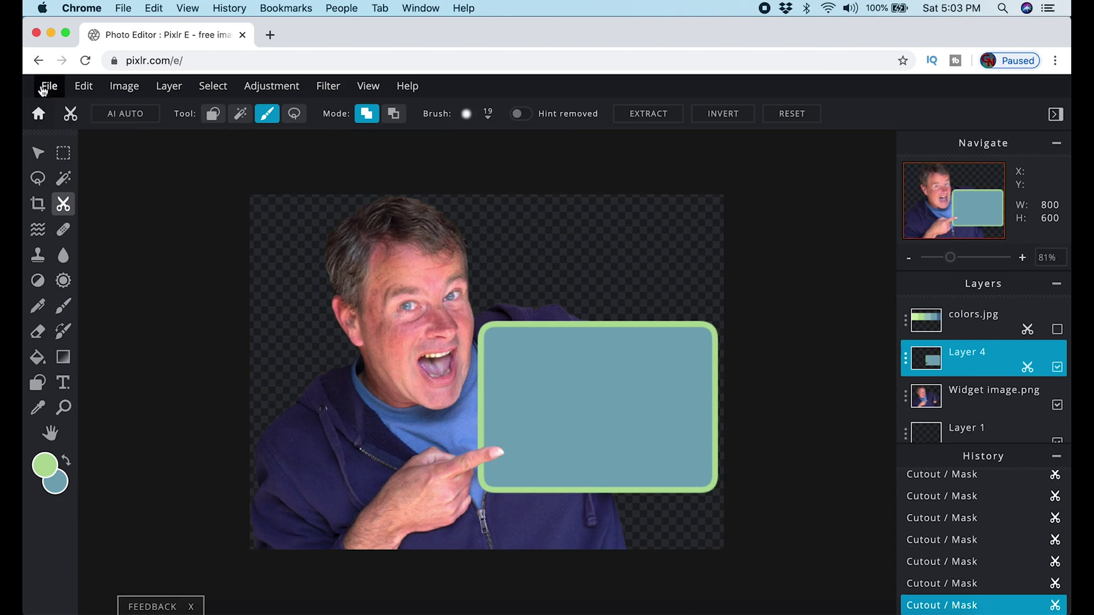
# Download the image as a PNG named 'widget image Final'.
pyautogui.click(45, 89)
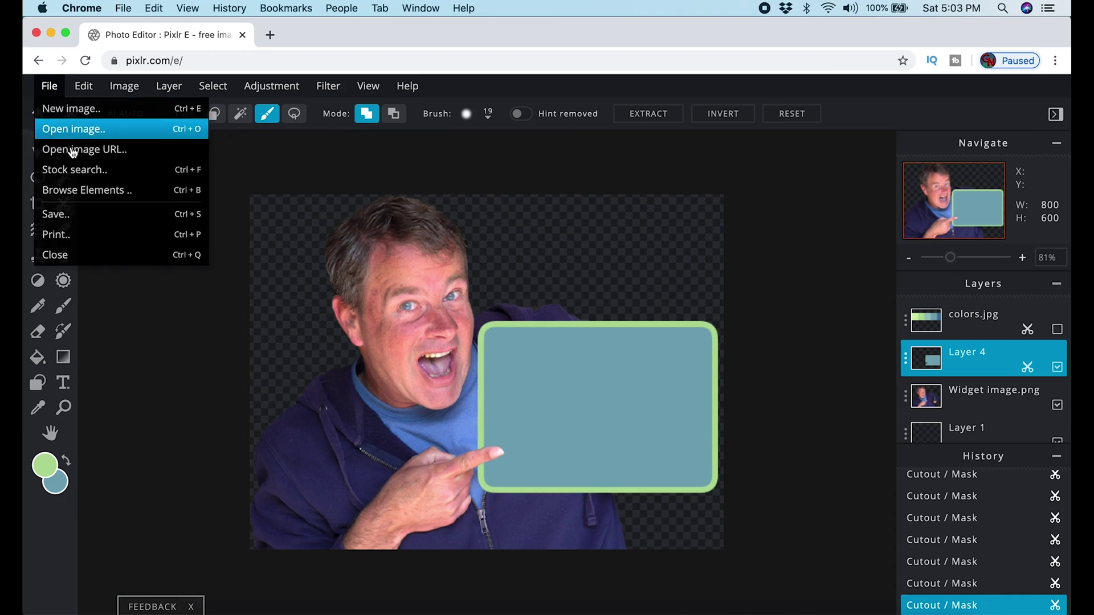
pyautogui.click(87, 213)
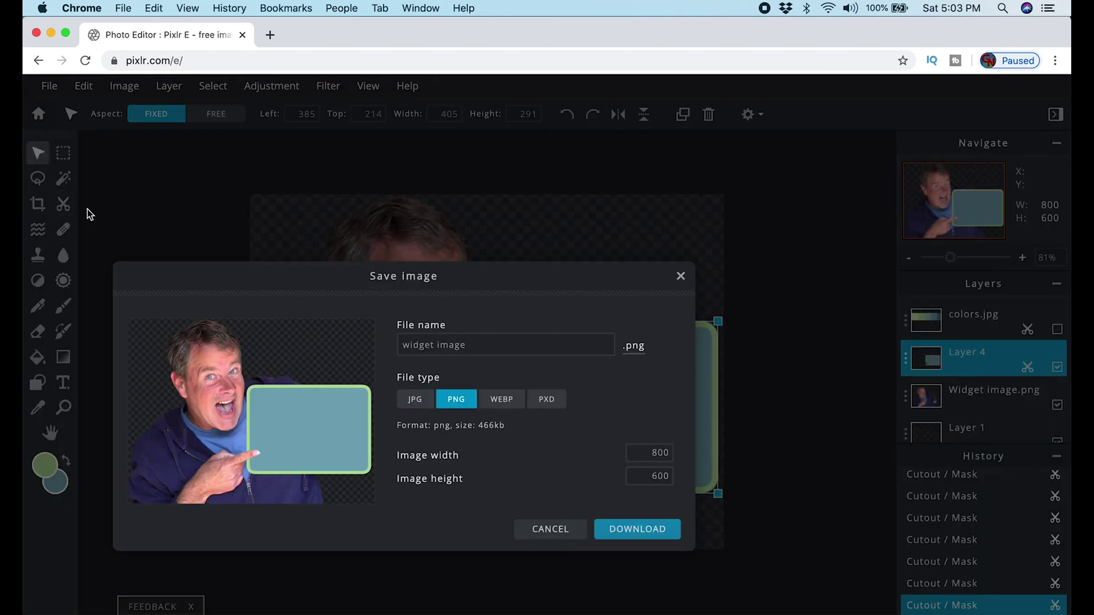
pyautogui.click(473, 346)
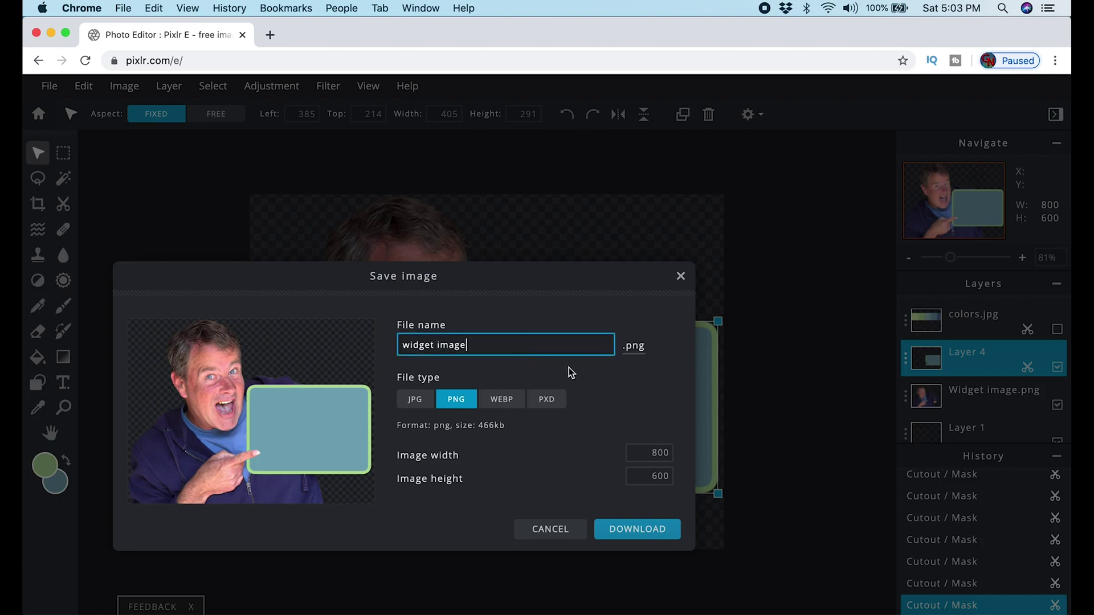
pyautogui.write('Final')
pyautogui.click(455, 406)
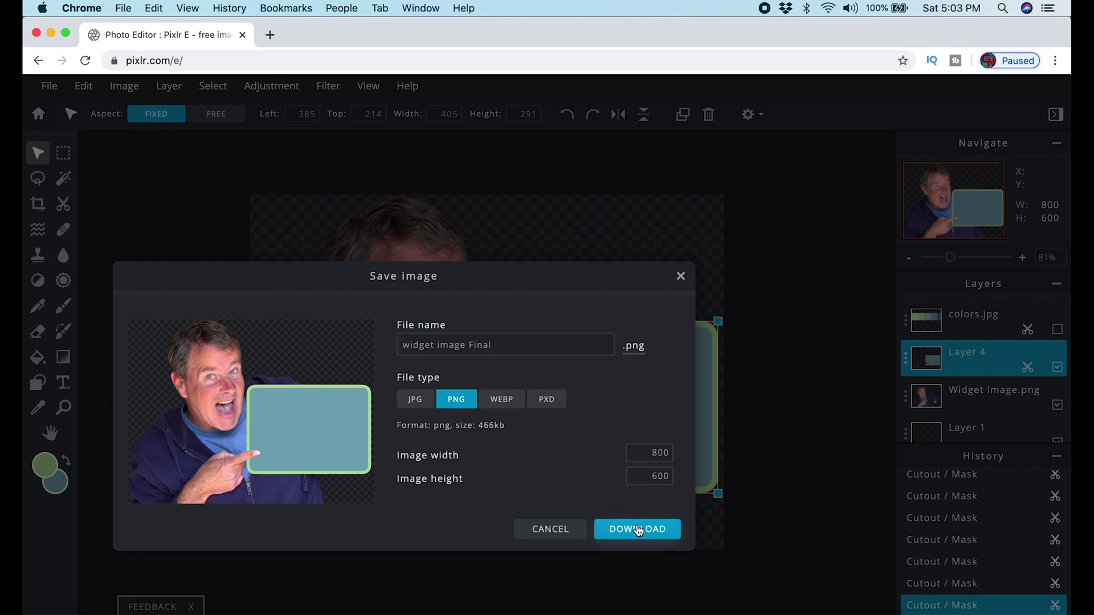
pyautogui.click(639, 529)
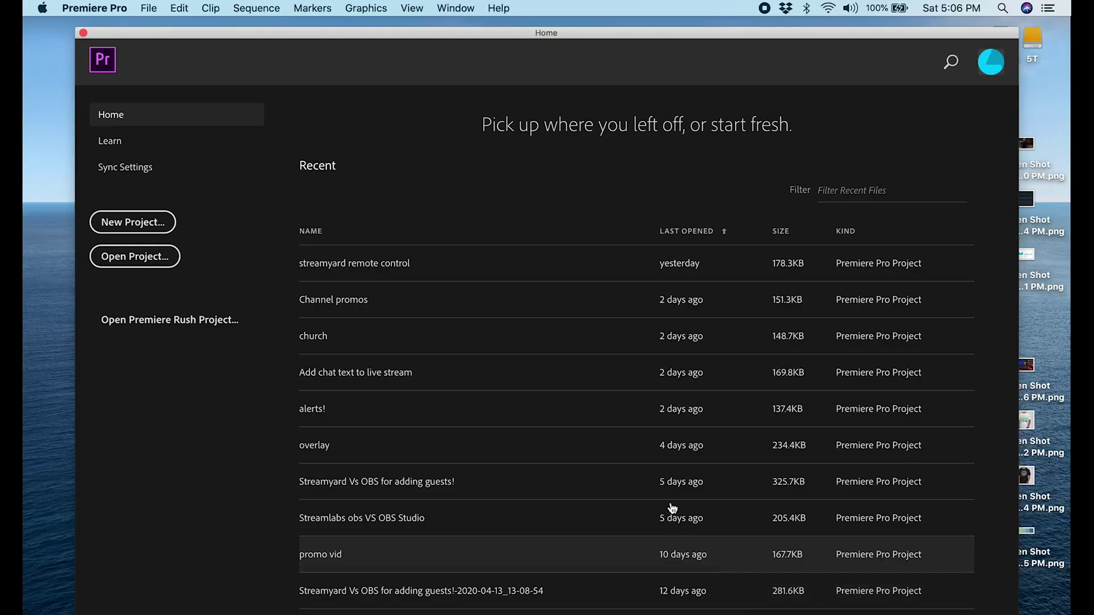
# Name the new Premiere Pro project 'Widget' and browse for its save location.
pyautogui.click(132, 222)
pyautogui.write('Wi')
pyautogui.click(720, 131)
# Save the Widget project in the Create your own custom Widgets folder.
pyautogui.click(679, 139)
pyautogui.click(870, 323)
pyautogui.click(923, 433)
pyautogui.click(715, 542)
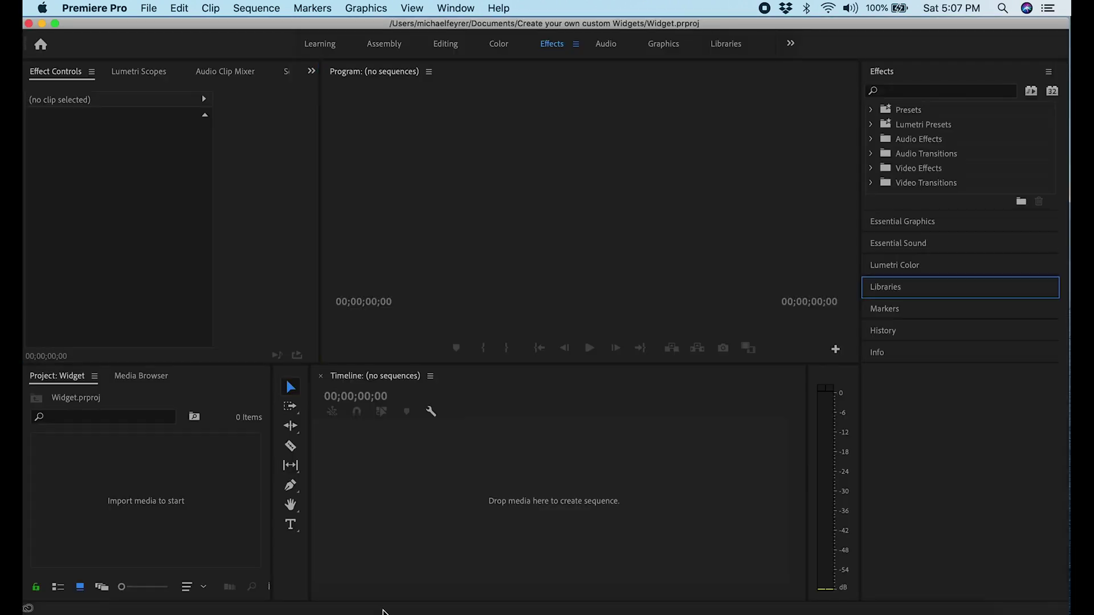
# Import widget image Final.png from Downloads into the Project panel.
pyautogui.click(169, 609)
pyautogui.click(564, 536)
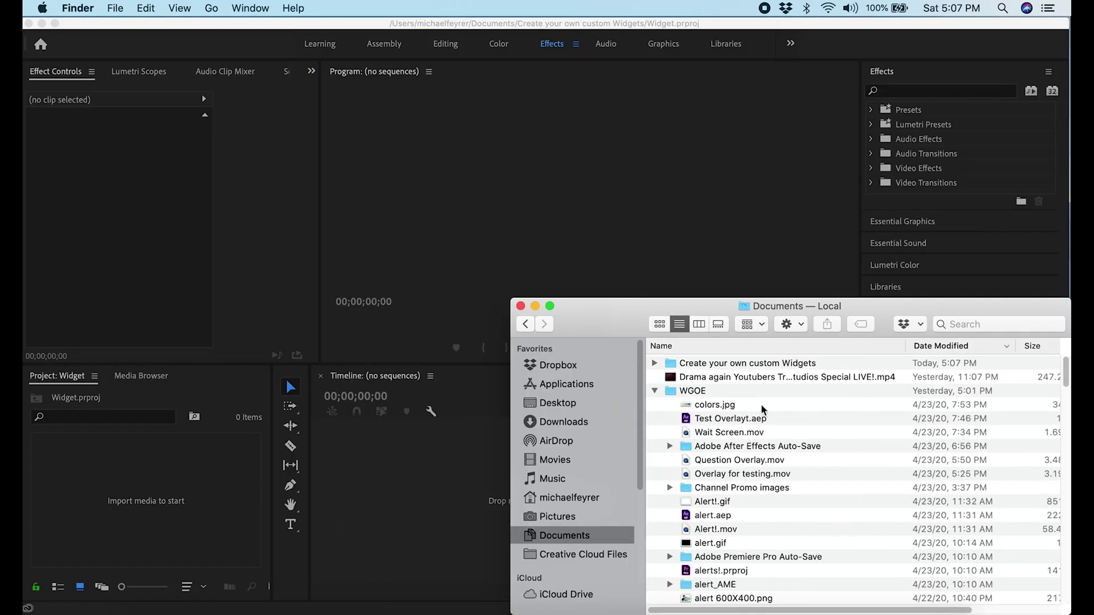
pyautogui.doubleClick(736, 365)
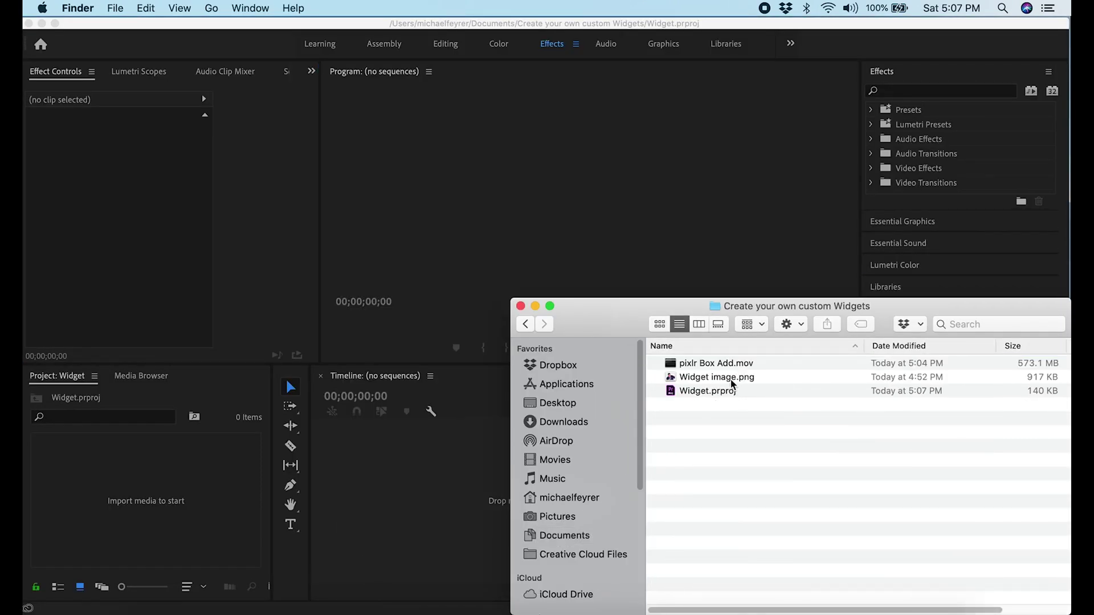
pyautogui.click(572, 419)
pyautogui.moveTo(712, 364); pyautogui.dragTo(739, 477)
pyautogui.moveTo(713, 382); pyautogui.dragTo(171, 501)
pyautogui.press('super+w')
# Build an 800×600 sequence from the PNG and extend the clip to 00;00;06;01.
pyautogui.moveTo(94, 472); pyautogui.dragTo(453, 513)
pyautogui.click(264, 12)
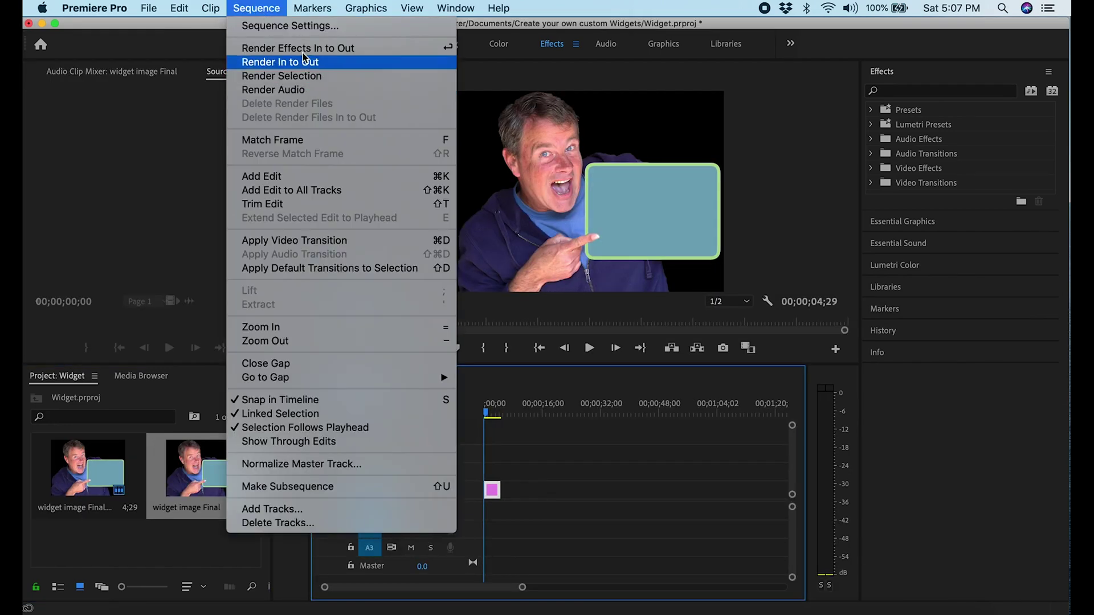
pyautogui.click(253, 24)
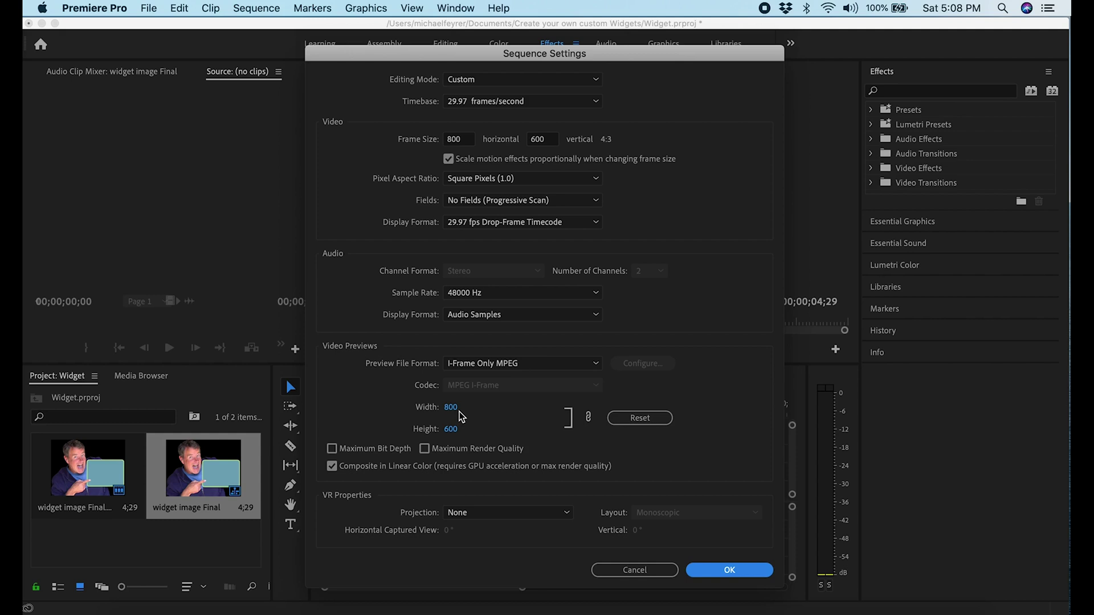
pyautogui.click(737, 572)
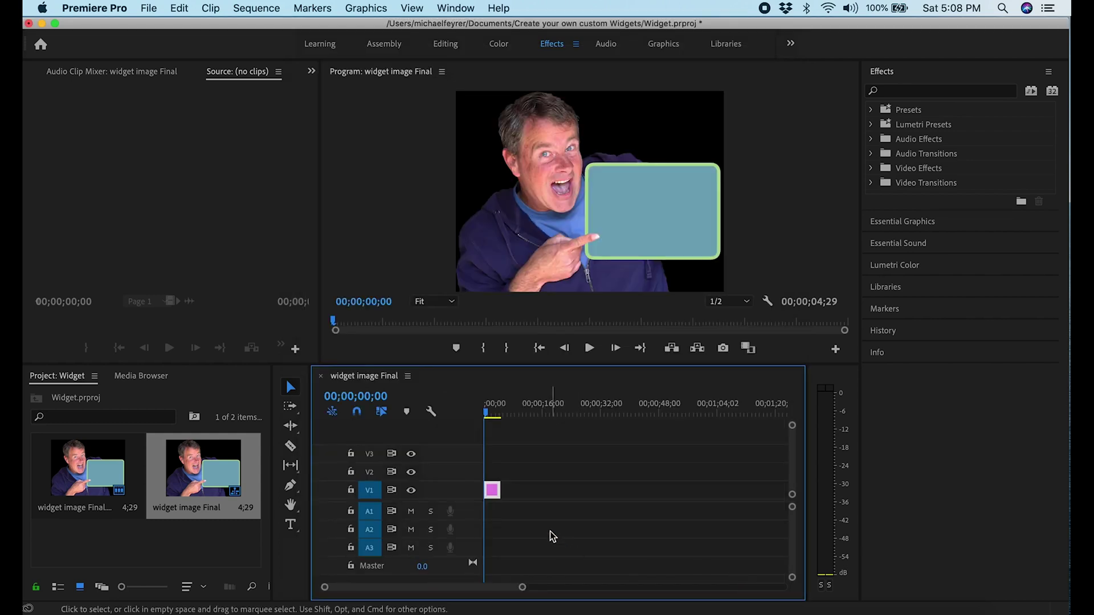
pyautogui.moveTo(533, 580); pyautogui.dragTo(360, 591)
pyautogui.moveTo(599, 491); pyautogui.dragTo(678, 507)
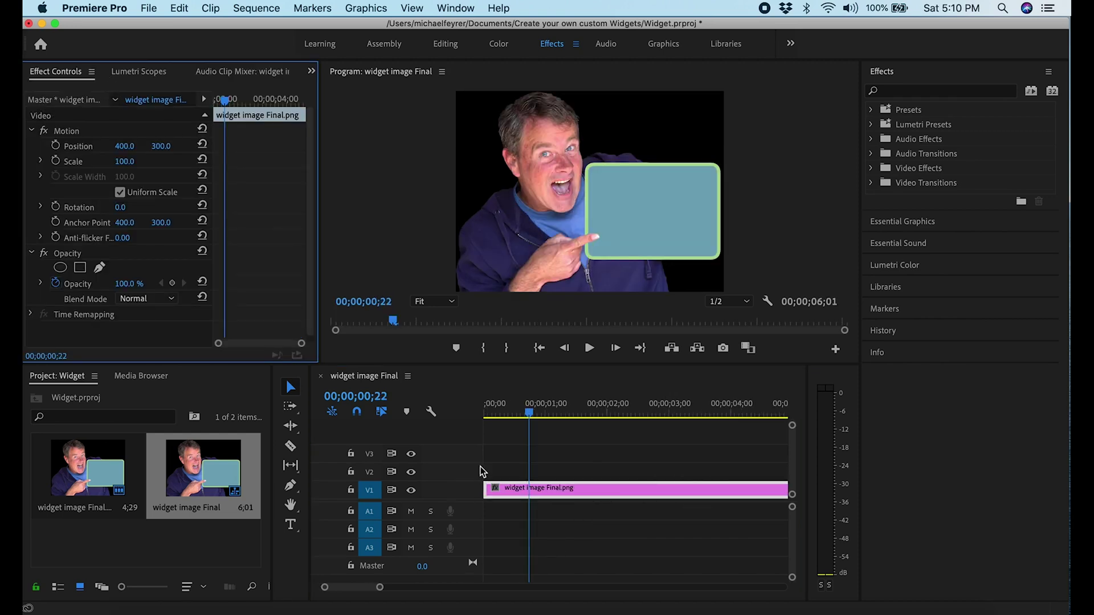
# Keyframe Position Y at -305 on the clip's first frame, above the frame.
pyautogui.click(55, 145)
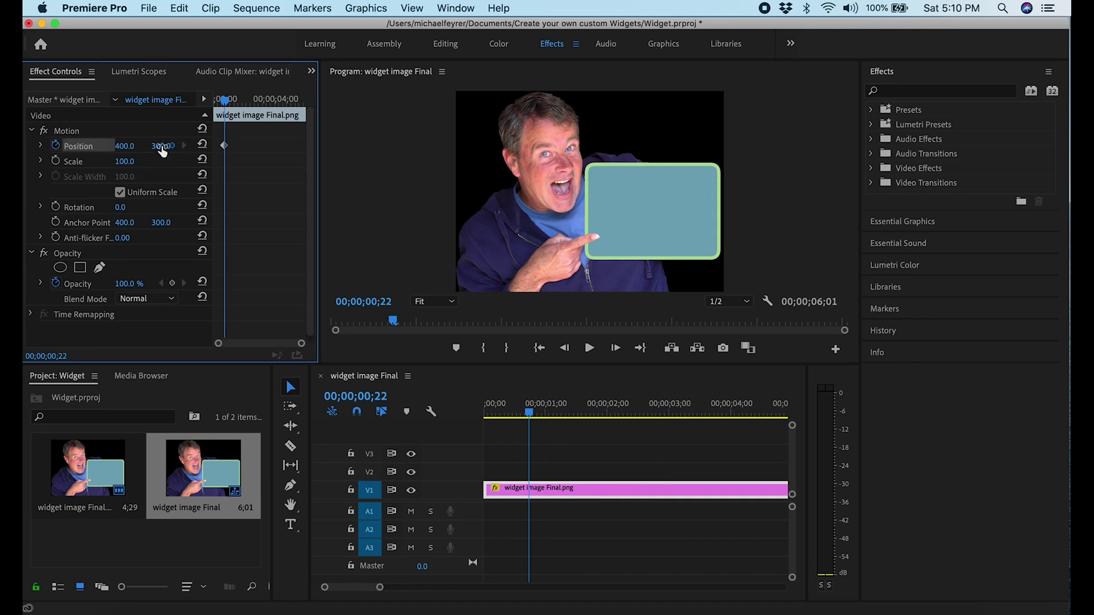
pyautogui.moveTo(321, 187); pyautogui.dragTo(410, 209)
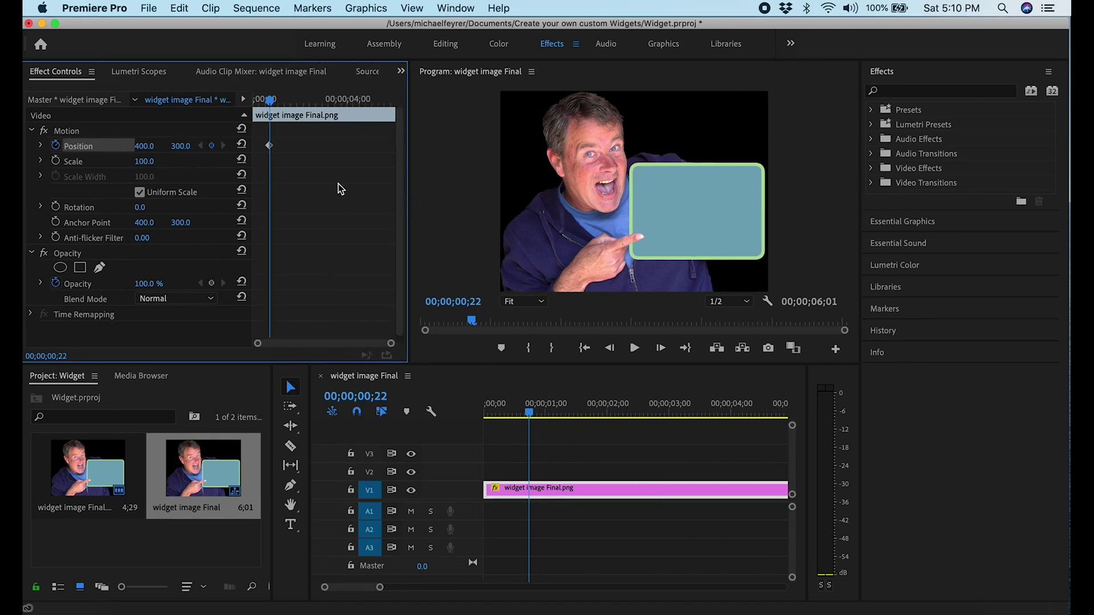
pyautogui.moveTo(181, 147); pyautogui.dragTo(74, 147)
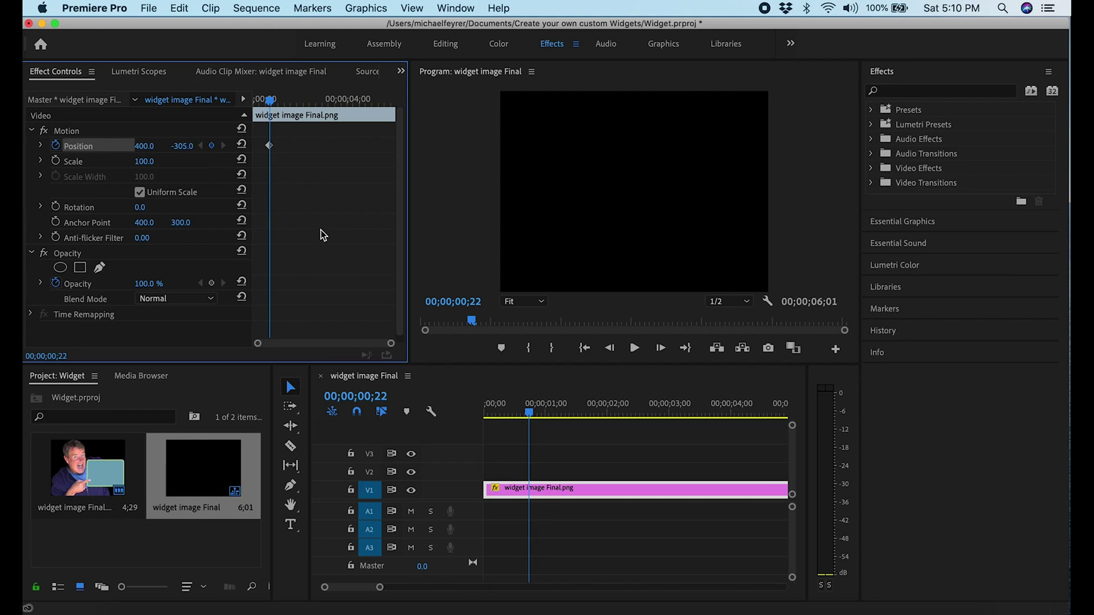
pyautogui.moveTo(268, 147); pyautogui.dragTo(254, 149)
# Add bounce keyframes with Position Y at -79, 287, 323 and finally 300.
pyautogui.moveTo(529, 413)
pyautogui.mouseDown()
pyautogui.moveTo(541, 423)
pyautogui.moveTo(530, 422)
pyautogui.mouseUp()
pyautogui.moveTo(177, 146); pyautogui.dragTo(336, 147)
pyautogui.moveTo(273, 102); pyautogui.dragTo(277, 101)
pyautogui.moveTo(181, 146); pyautogui.dragTo(147, 146)
pyautogui.moveTo(273, 101); pyautogui.dragTo(276, 101)
pyautogui.moveTo(180, 146); pyautogui.dragTo(201, 146)
pyautogui.moveTo(277, 100); pyautogui.dragTo(280, 101)
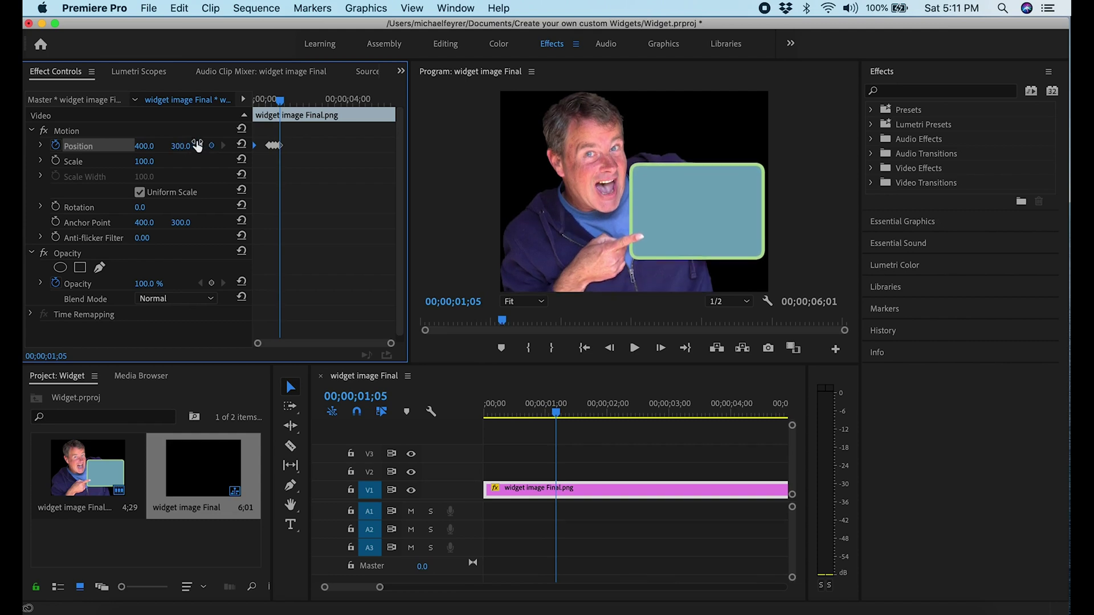
pyautogui.rightClick(271, 145)
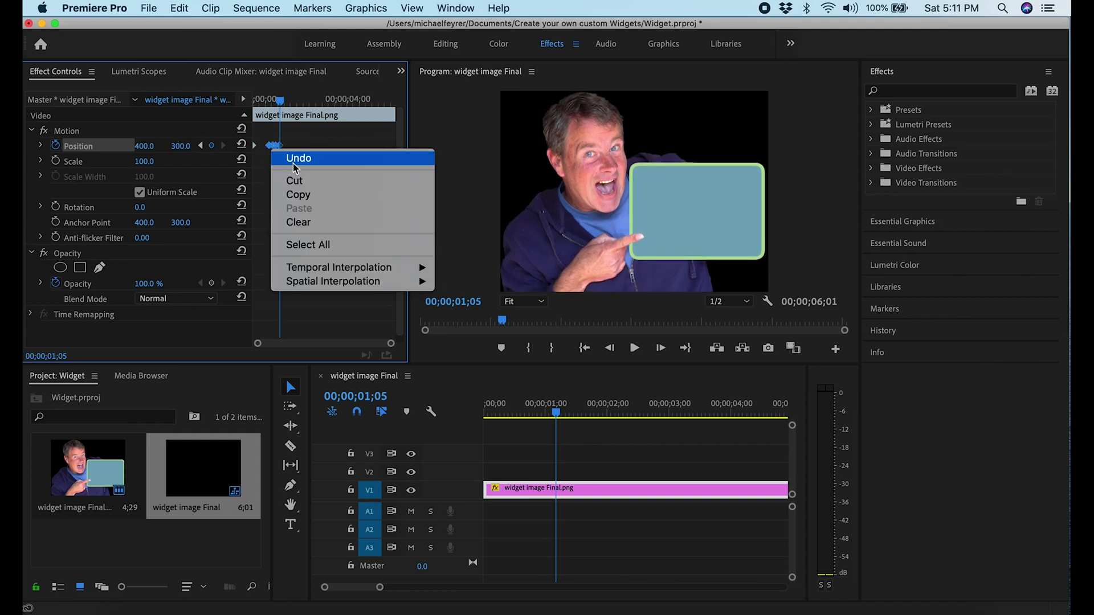
# Apply Ease Out temporal interpolation to the Position keyframes.
pyautogui.moveTo(336, 285)
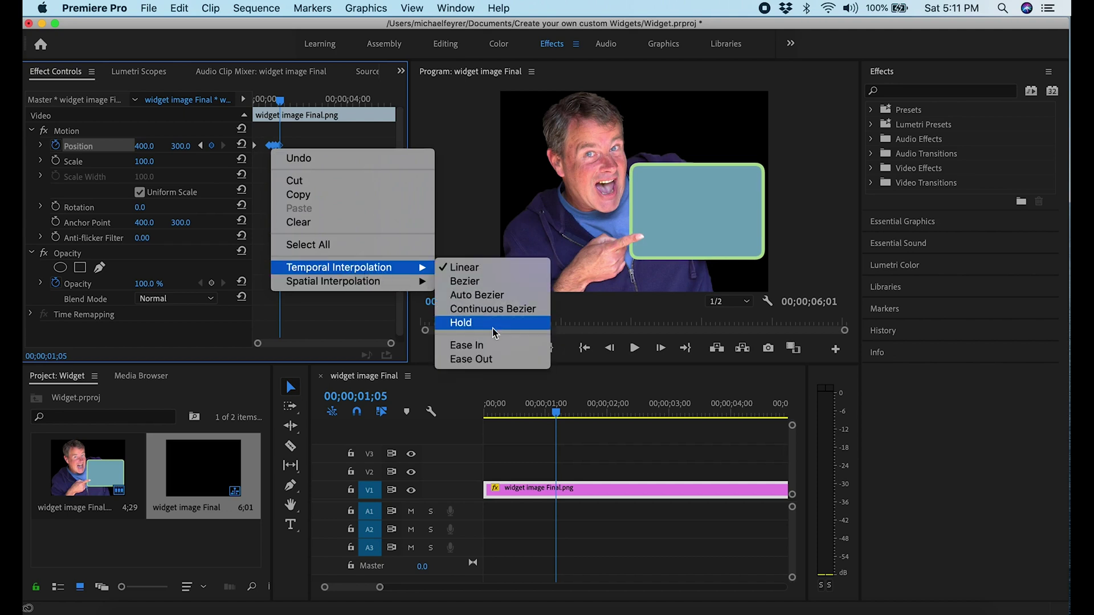
pyautogui.click(487, 359)
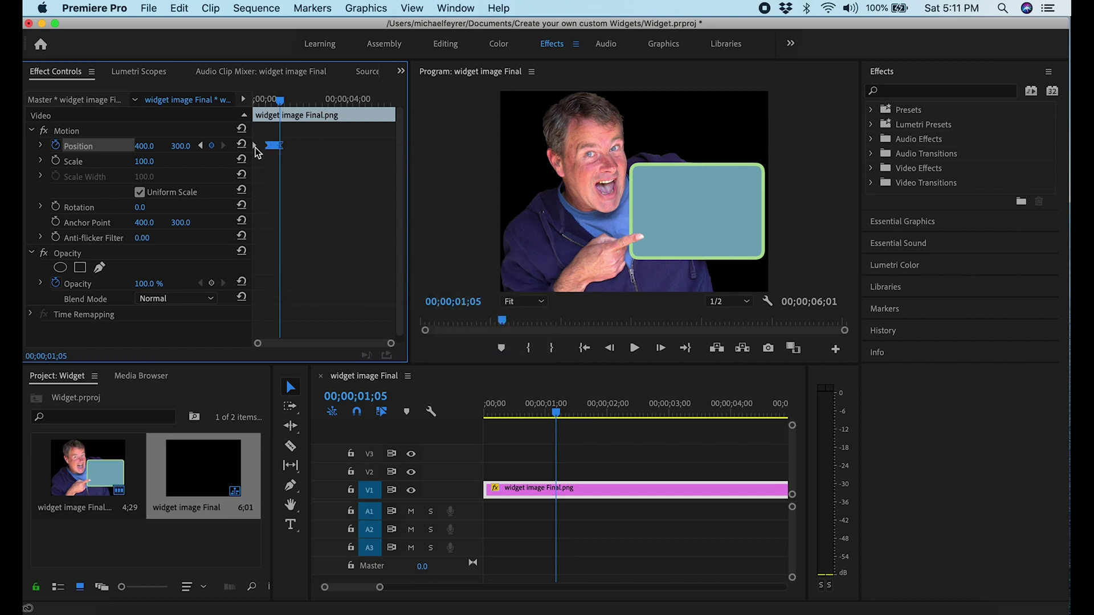
pyautogui.rightClick(256, 151)
pyautogui.click(489, 361)
# Play the drop-in-and-bounce animation back from the sequence start.
pyautogui.press('Home')
pyautogui.click(635, 348)
pyautogui.click(634, 348)
pyautogui.moveTo(391, 343); pyautogui.dragTo(323, 343)
pyautogui.click(634, 349)
pyautogui.press('Home')
pyautogui.click(636, 351)
pyautogui.click(584, 348)
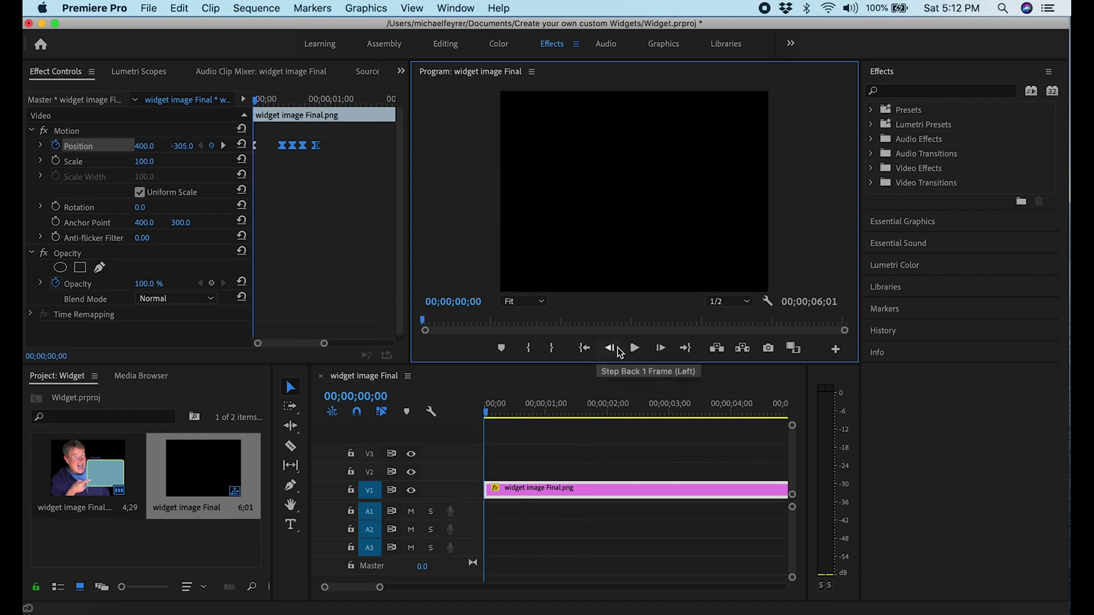
# Keyframe Position Y to -305.0 at 00;00;06;01 so the widget exits upward, then preview.
pyautogui.click(634, 348)
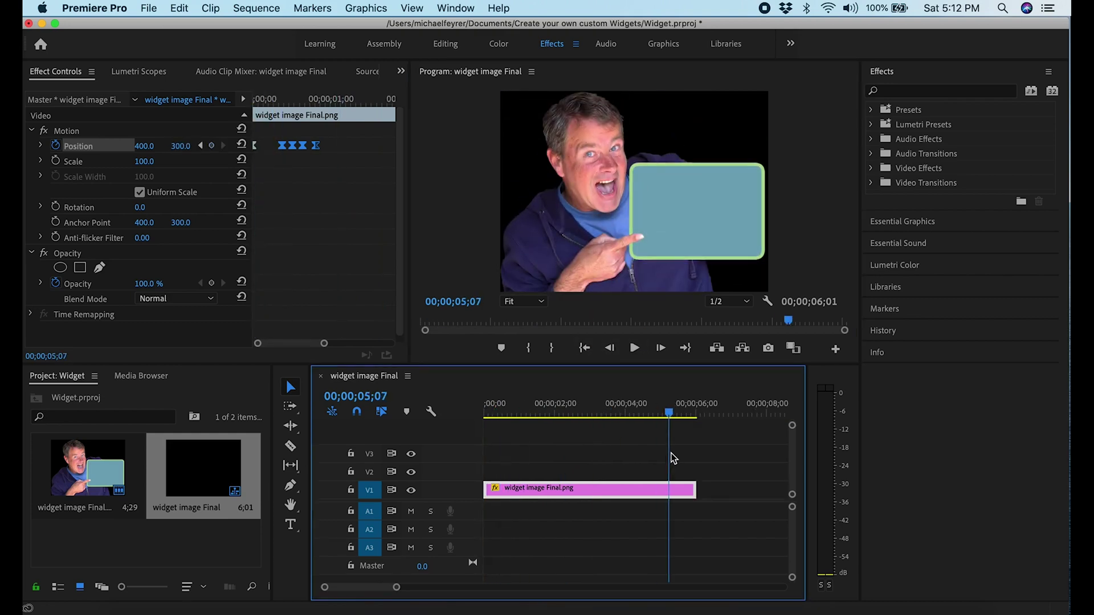
pyautogui.moveTo(671, 468); pyautogui.dragTo(692, 468)
pyautogui.moveTo(396, 588); pyautogui.dragTo(354, 588)
pyautogui.moveTo(641, 414); pyautogui.dragTo(654, 420)
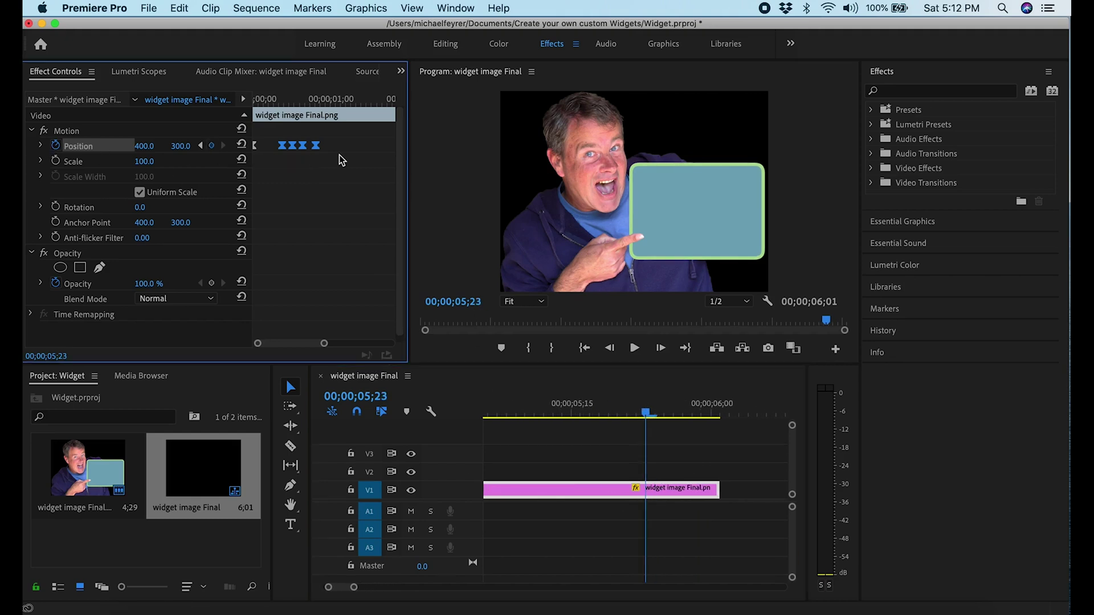
pyautogui.click(721, 413)
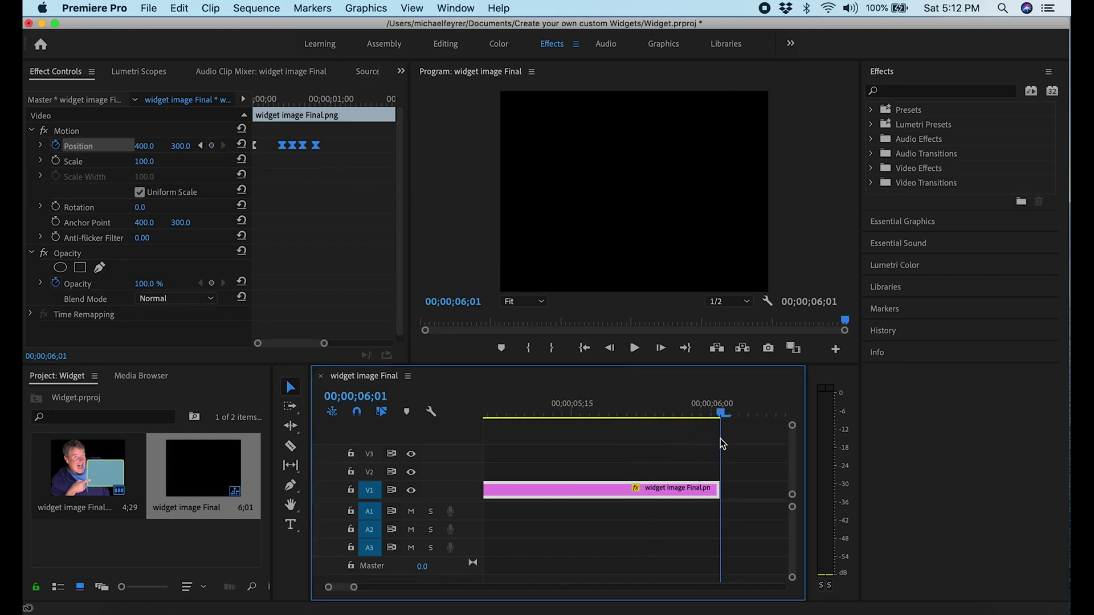
pyautogui.click(609, 348)
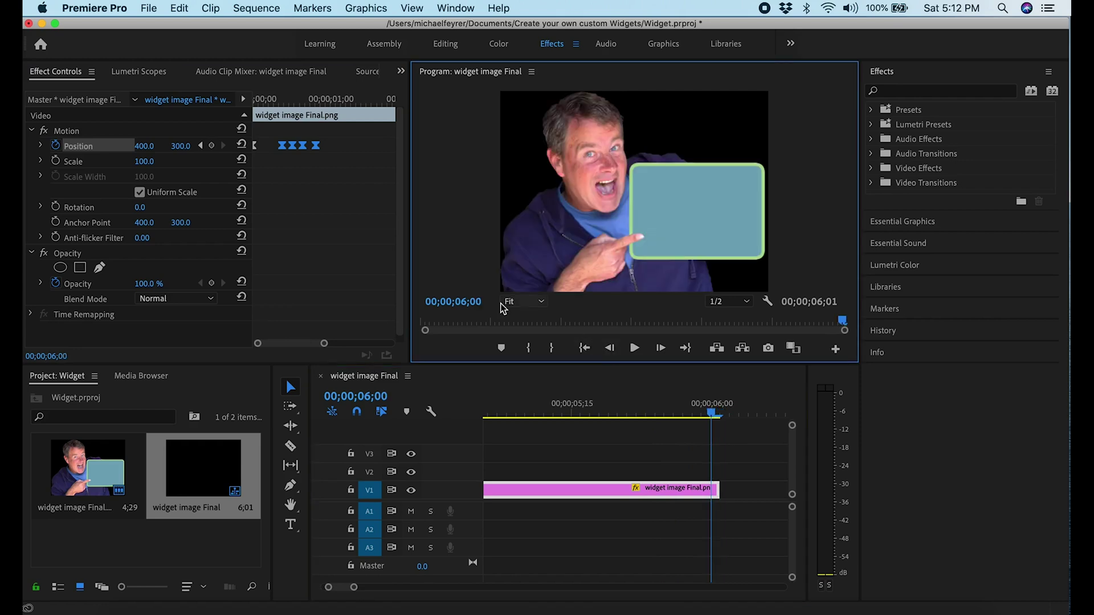
pyautogui.moveTo(180, 146); pyautogui.dragTo(22, 146)
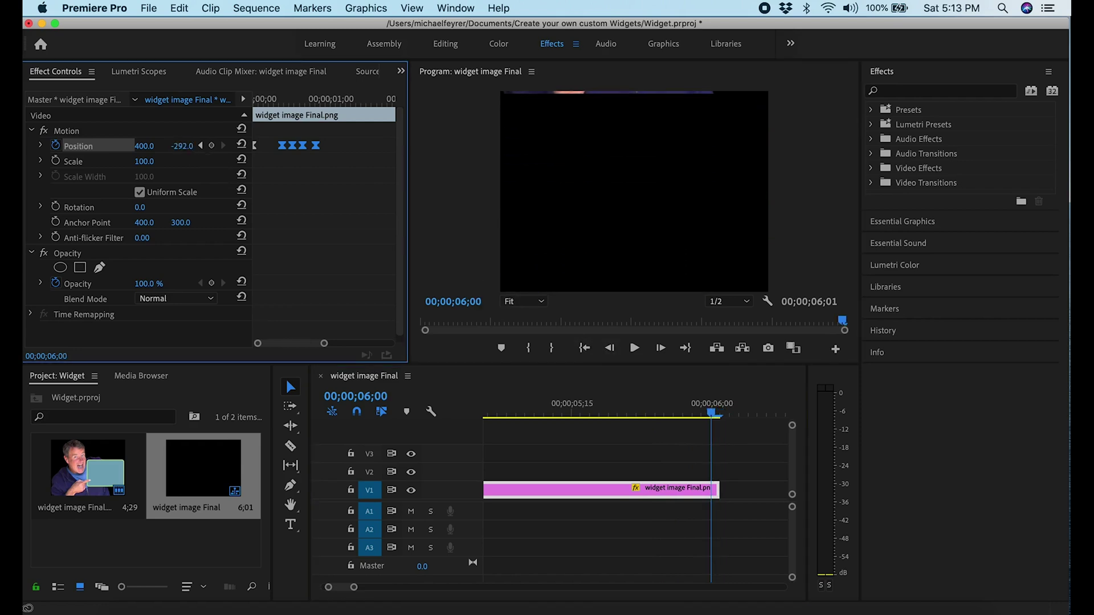
pyautogui.click(635, 348)
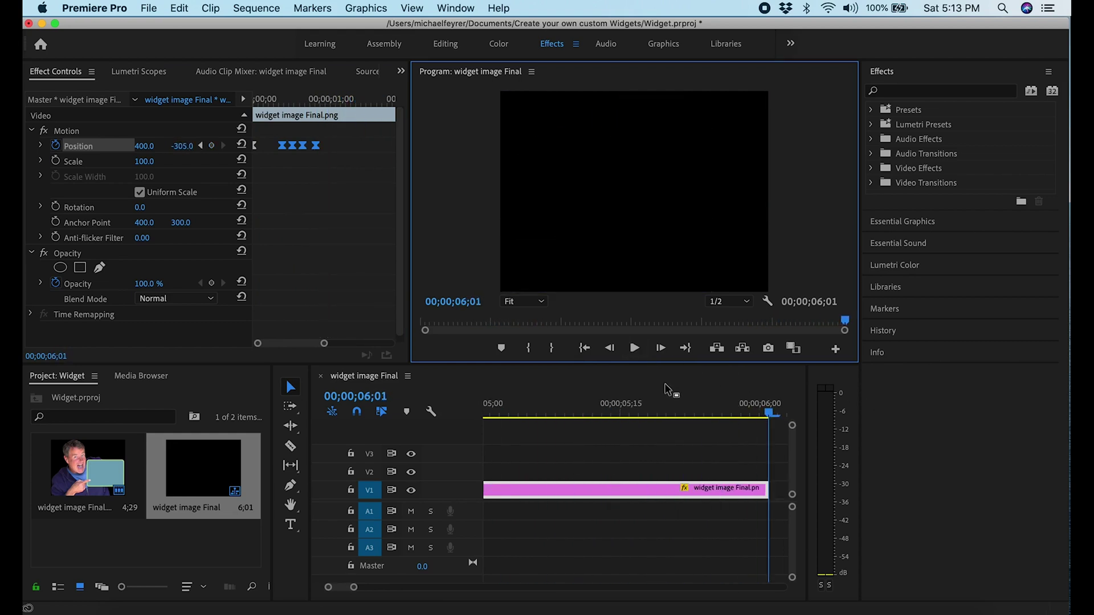
pyautogui.moveTo(354, 587); pyautogui.dragTo(435, 598)
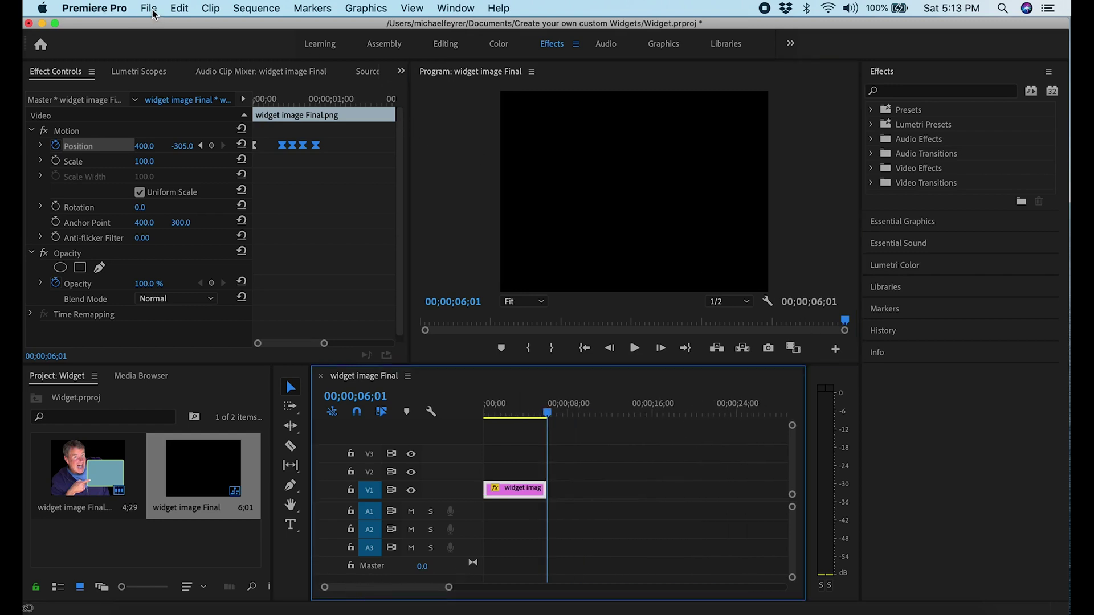
# Select the widget clip on the timeline and mark the in/out range around it.
pyautogui.click(584, 349)
pyautogui.moveTo(601, 572); pyautogui.dragTo(489, 484)
pyautogui.rightClick(504, 406)
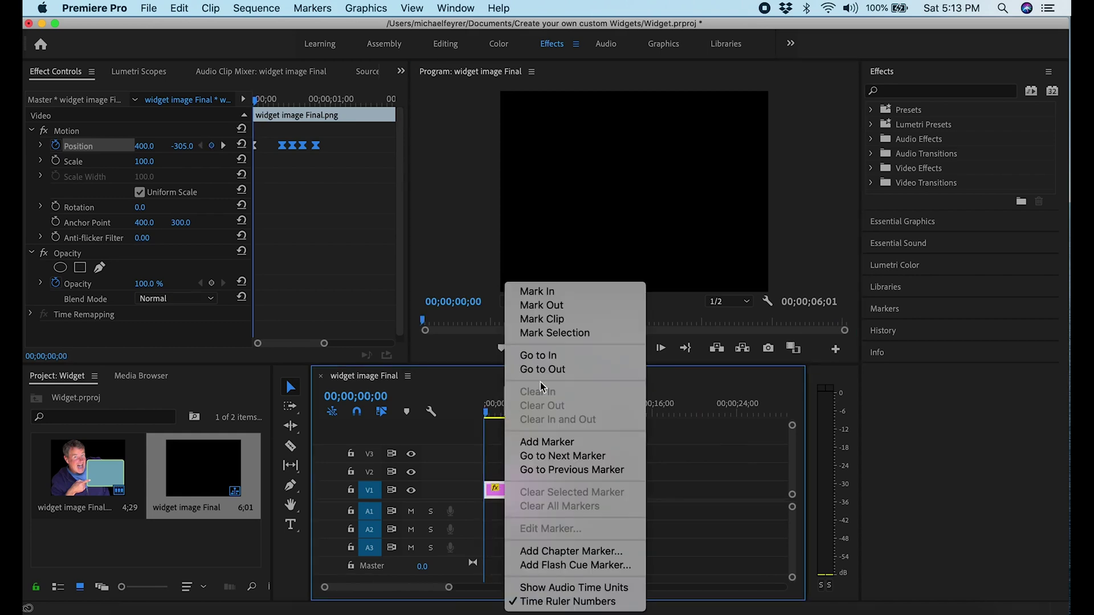
pyautogui.click(550, 333)
# Export the marked range as QuickTime with the Animation codec at 8-bpc + alpha depth.
pyautogui.click(149, 8)
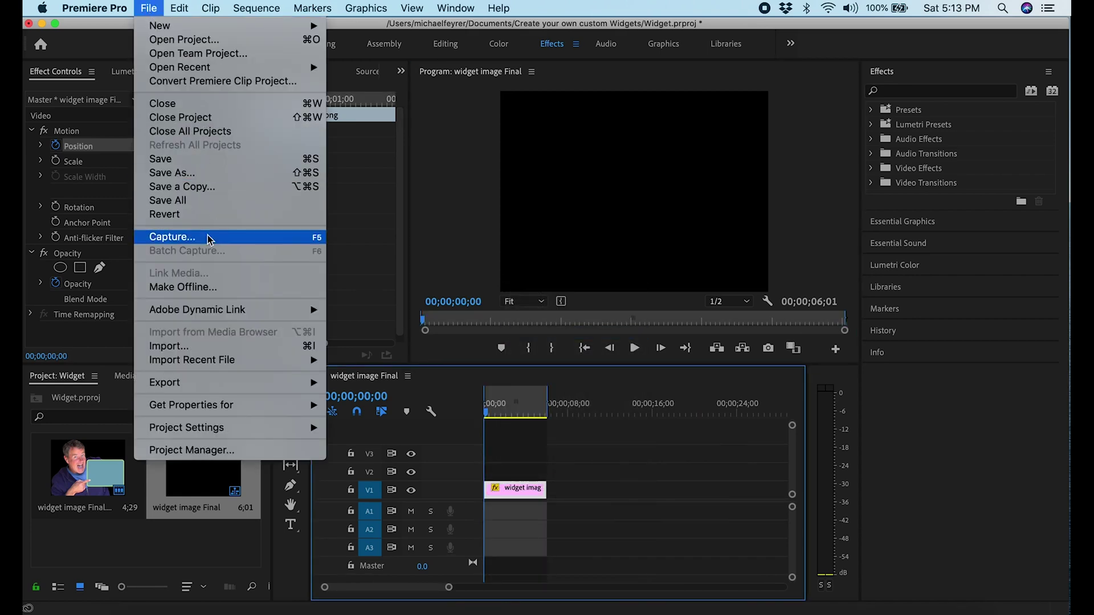
pyautogui.moveTo(228, 383)
pyautogui.click(353, 381)
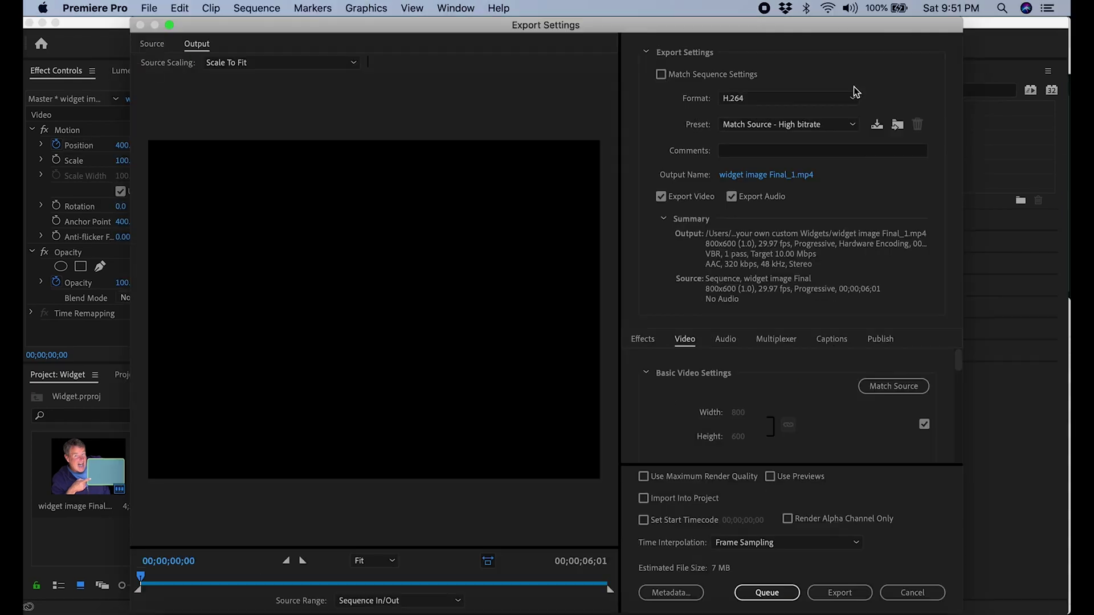
pyautogui.click(852, 97)
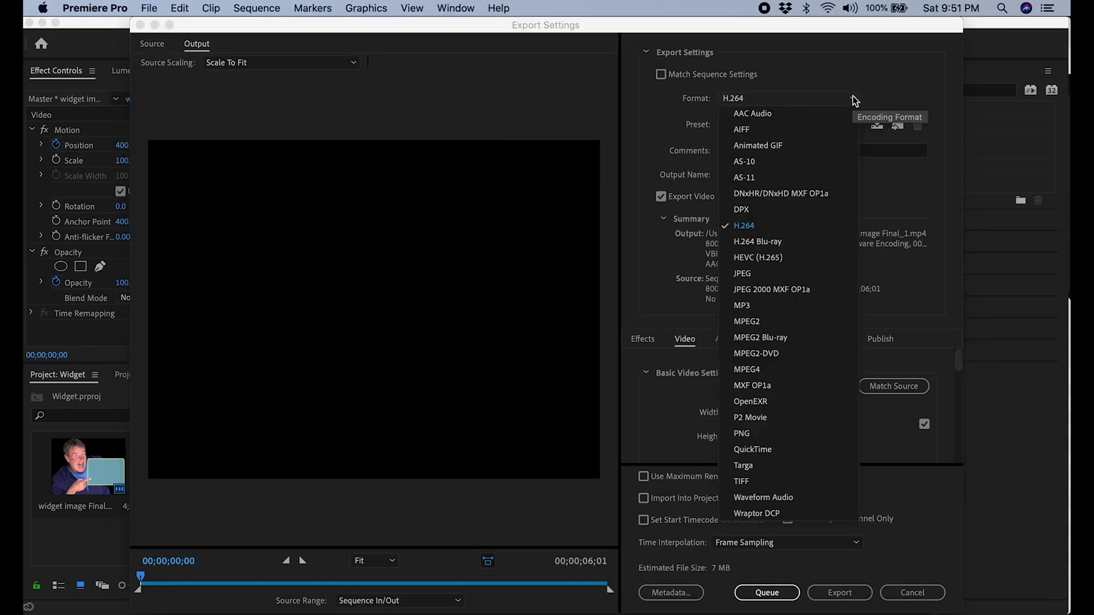
pyautogui.click(757, 450)
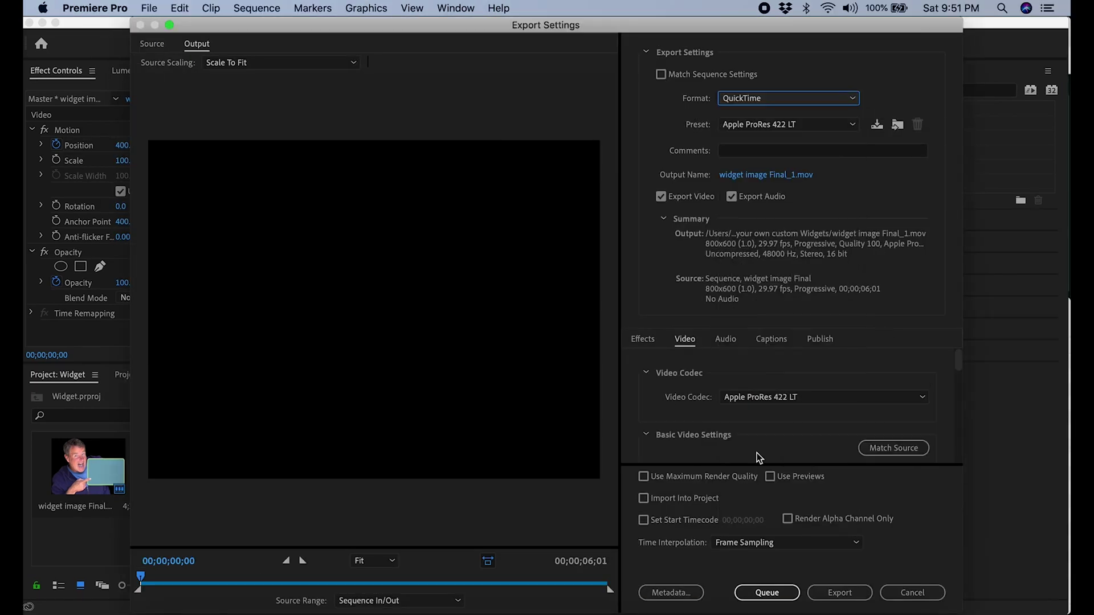
pyautogui.click(922, 397)
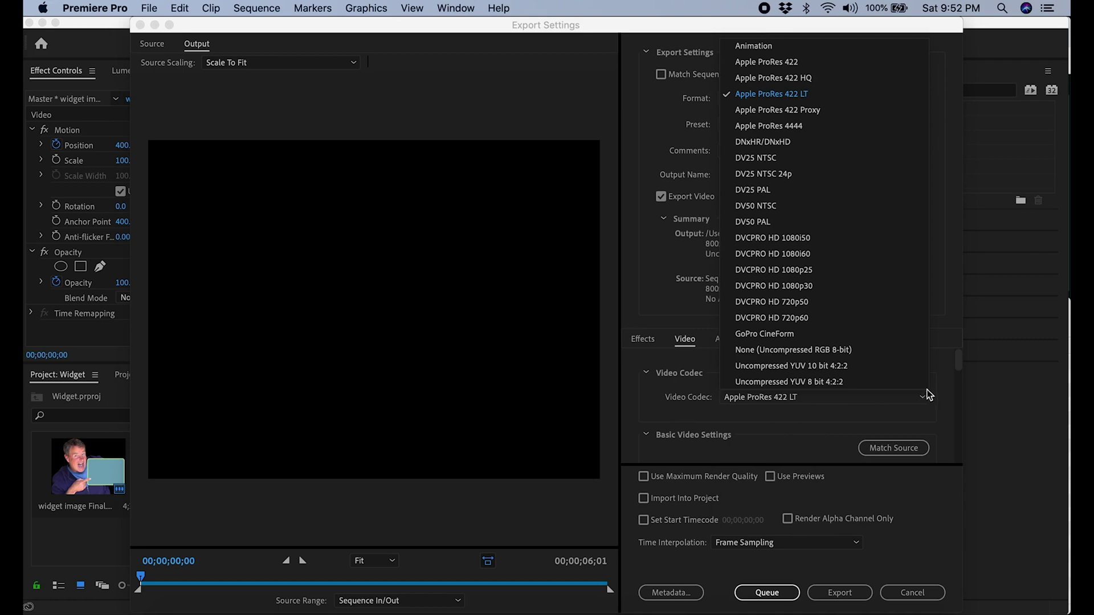
pyautogui.click(773, 45)
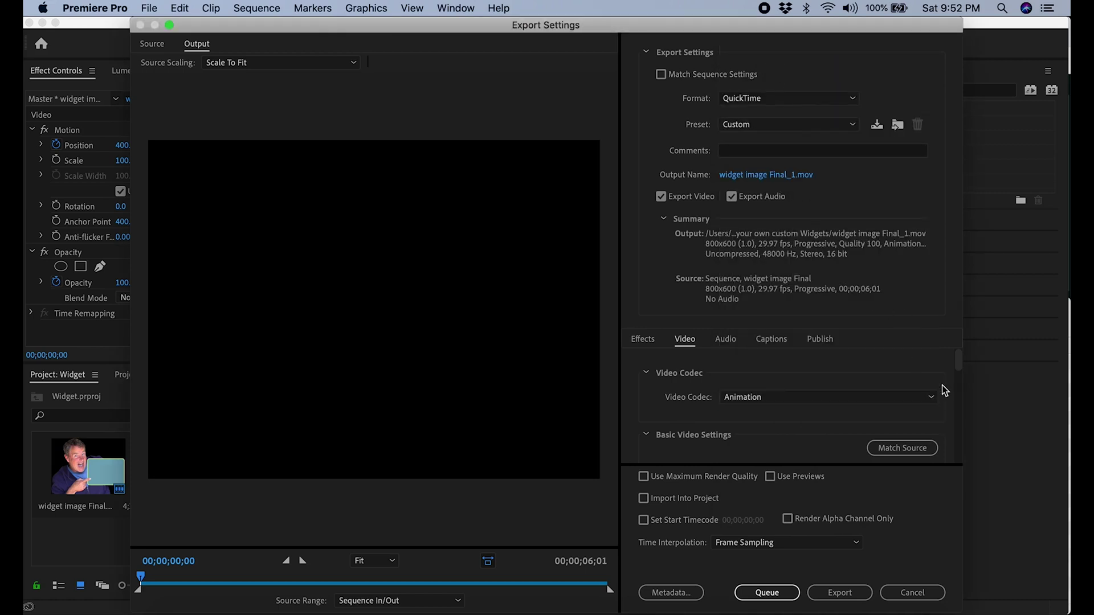
pyautogui.moveTo(959, 364); pyautogui.dragTo(959, 420)
pyautogui.click(833, 357)
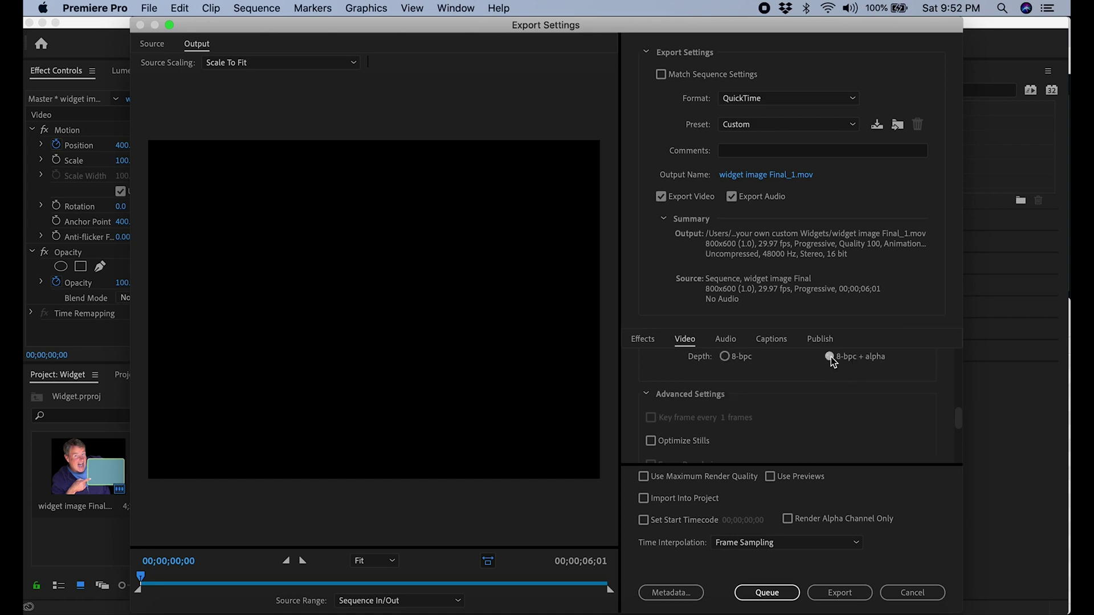
pyautogui.click(849, 594)
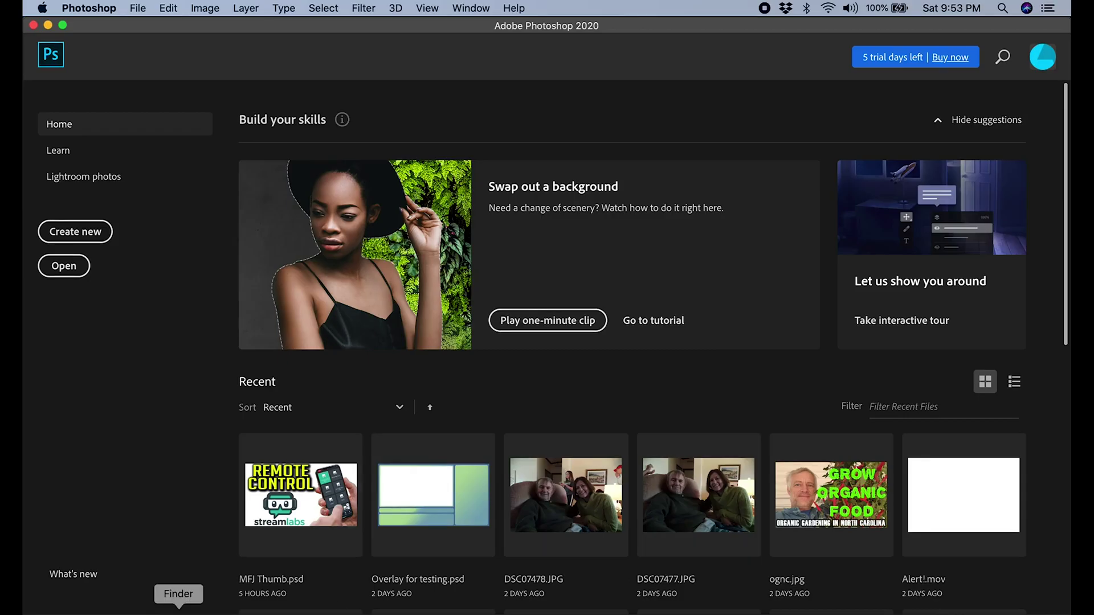
# Open widget image Final.mov from Documents > Create your own custom Widgets in Photoshop.
pyautogui.click(178, 611)
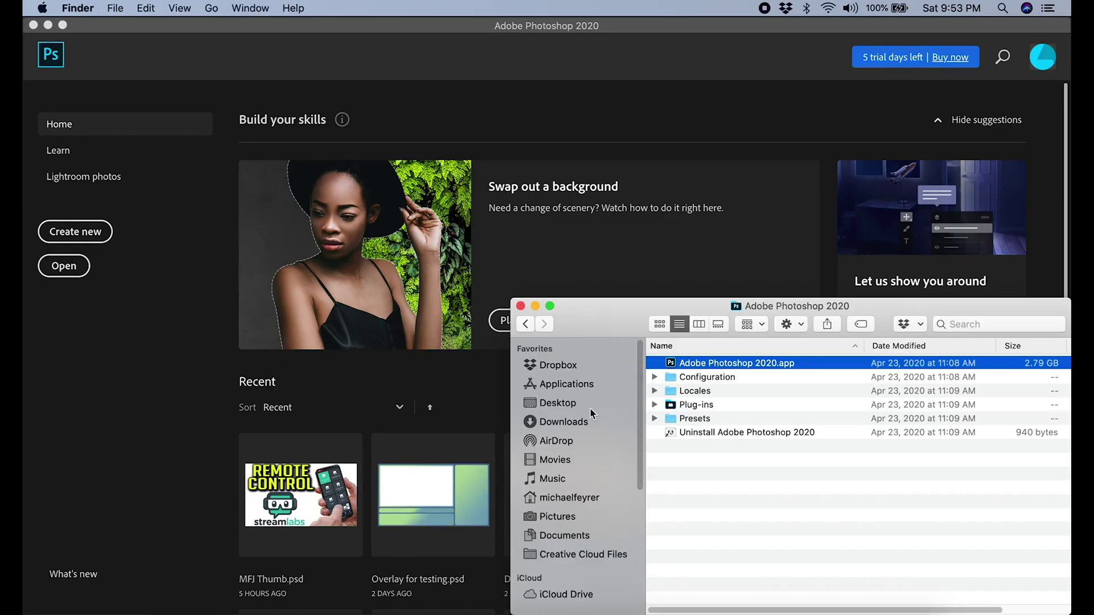
pyautogui.click(556, 535)
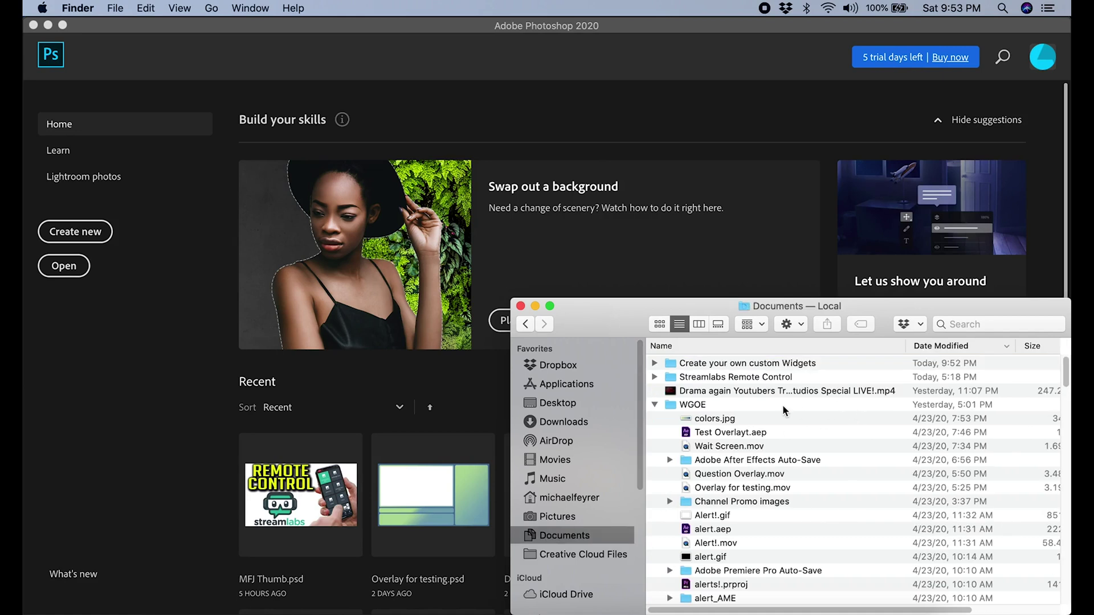
pyautogui.doubleClick(711, 363)
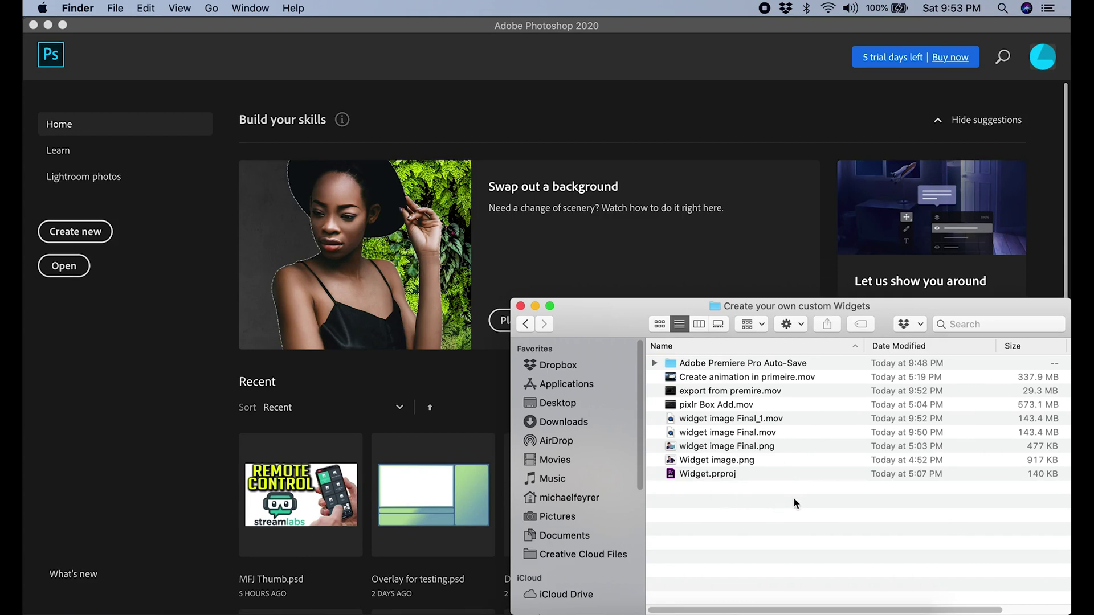
pyautogui.click(713, 431)
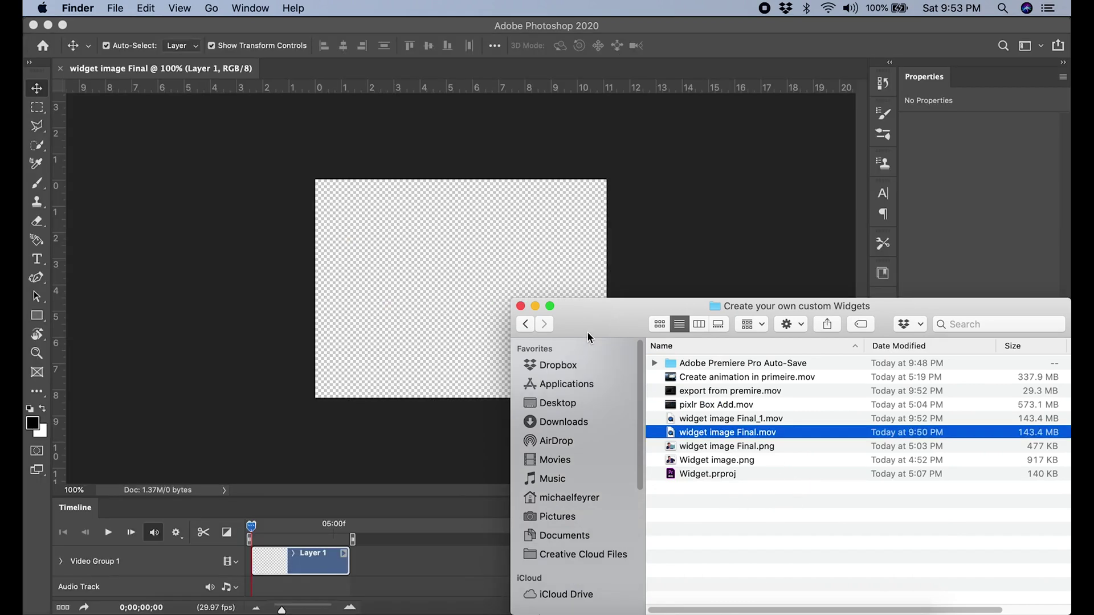
pyautogui.click(531, 306)
# Preview the movie frames, then open Save for Web (Legacy) showing an 800 x 600 transparent GIF looping Forever.
pyautogui.moveTo(264, 539)
pyautogui.mouseDown()
pyautogui.moveTo(303, 525)
pyautogui.moveTo(252, 526)
pyautogui.mouseUp()
pyautogui.click(137, 8)
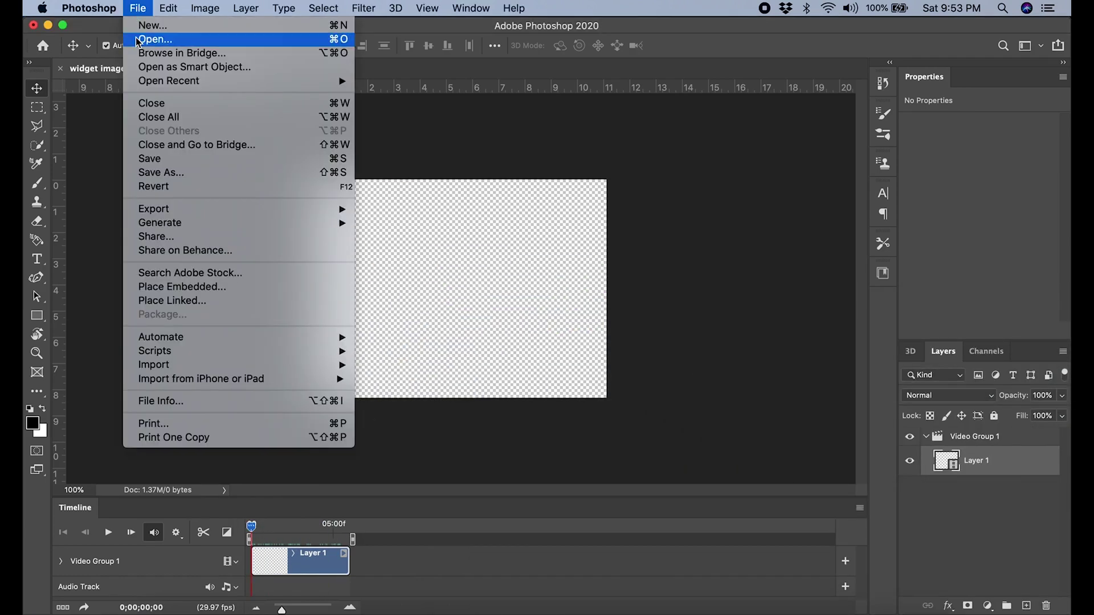
pyautogui.moveTo(189, 215)
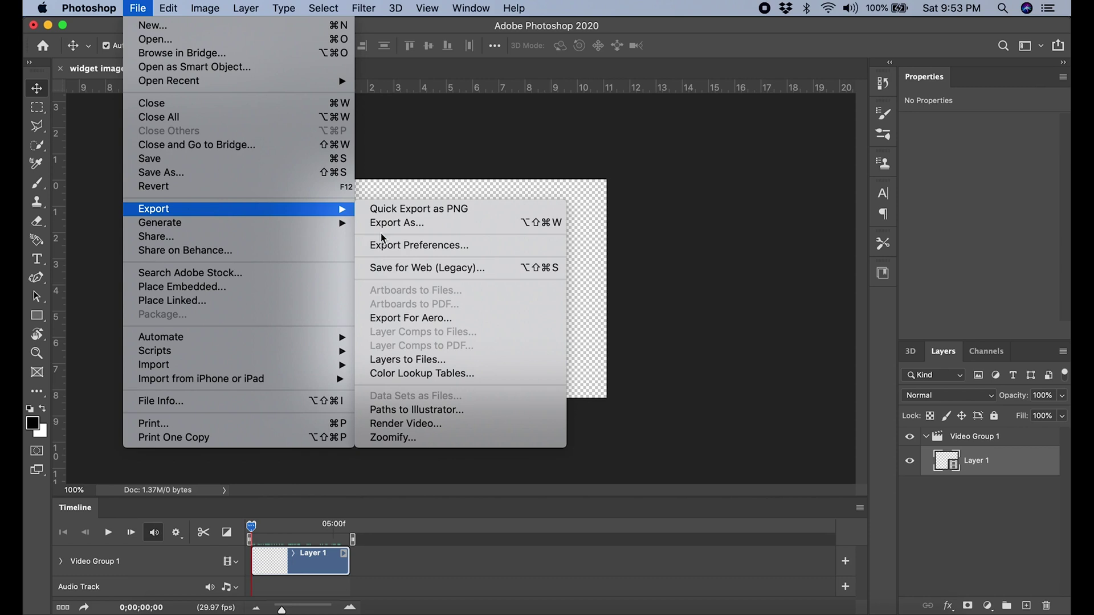
pyautogui.click(414, 273)
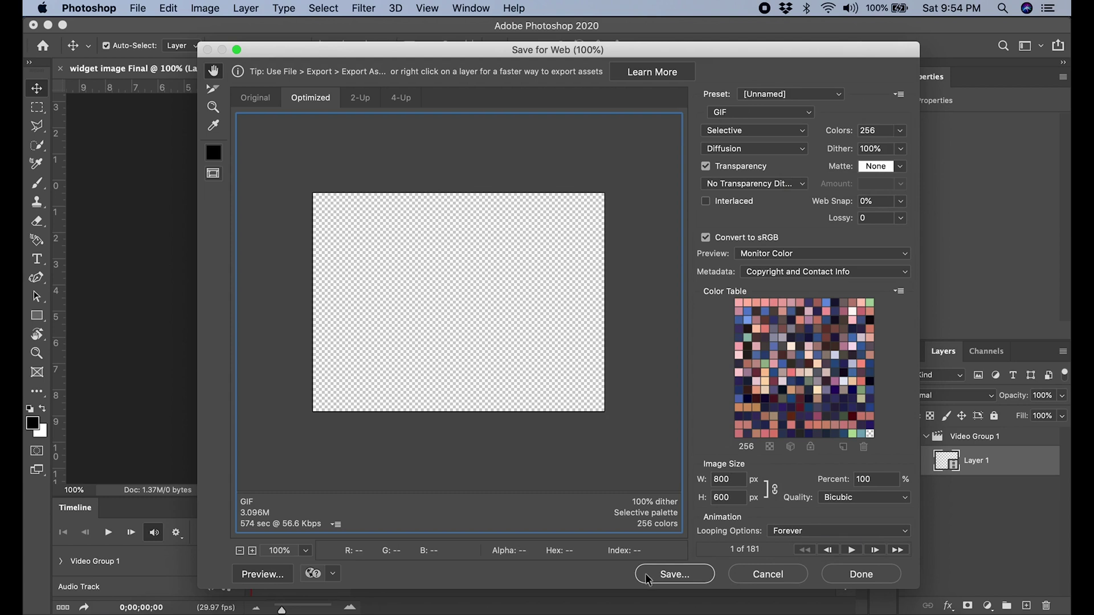
# Prepare to save widget-image-Final.gif into the Create your own custom Widgets folder.
pyautogui.click(674, 577)
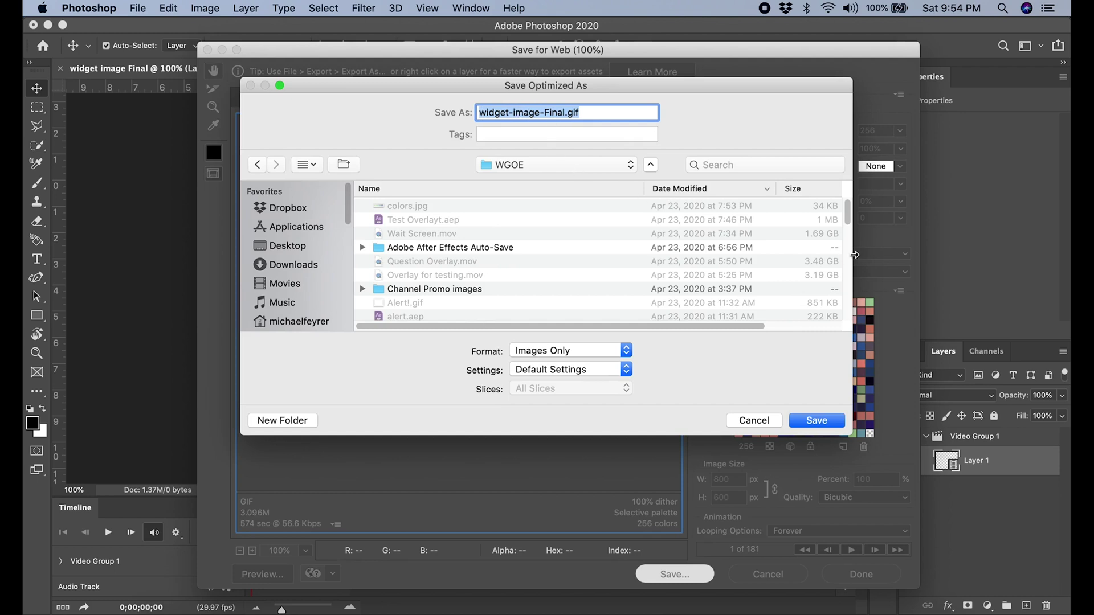
pyautogui.moveTo(848, 222)
pyautogui.mouseDown()
pyautogui.moveTo(853, 265)
pyautogui.moveTo(849, 208)
pyautogui.mouseUp()
pyautogui.click(632, 166)
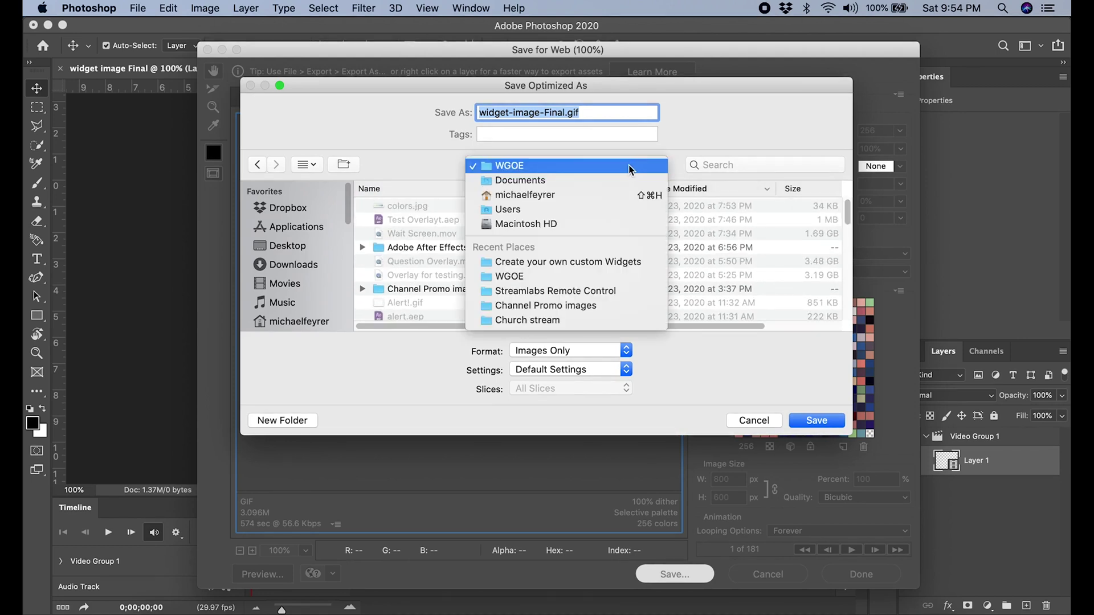
pyautogui.click(556, 263)
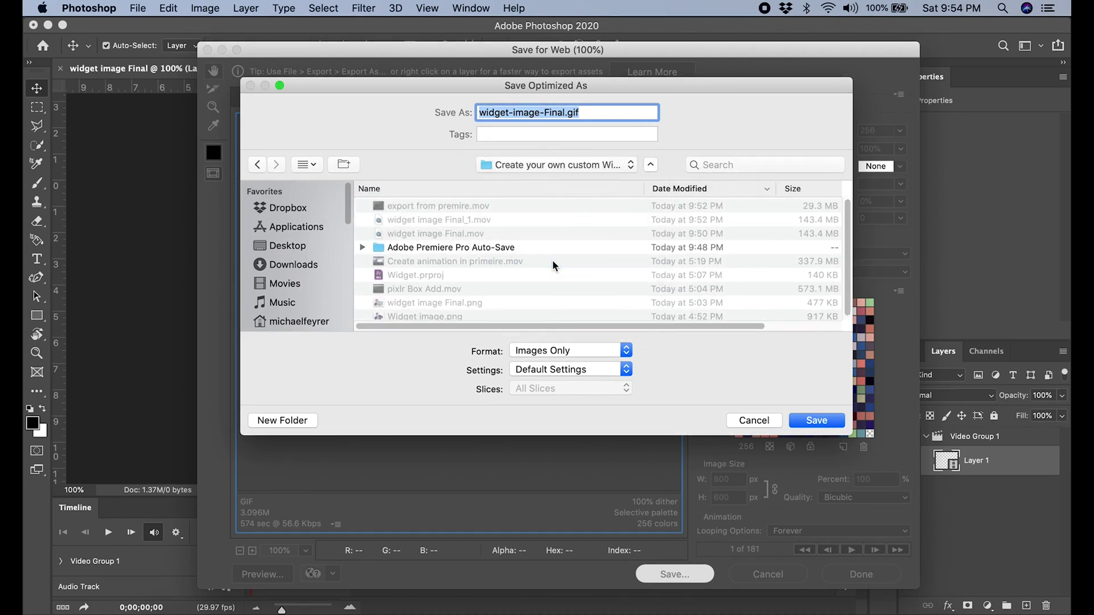